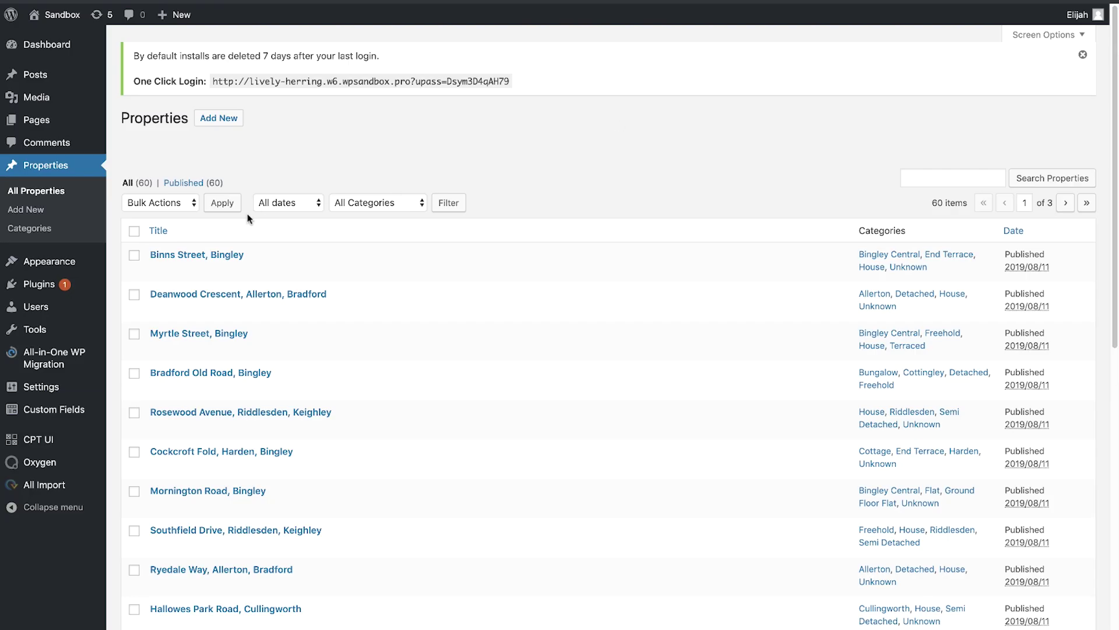
Review the Binns Street, Bingley property fields, then open the Properties Archive template in Oxygen.
left_click(208, 257)
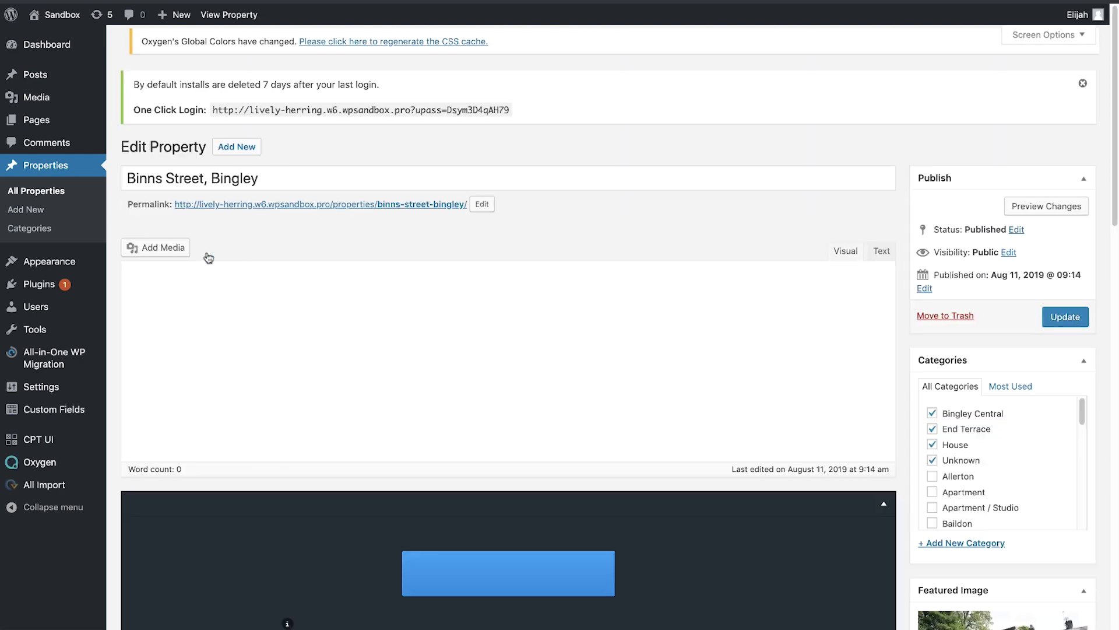
scroll(682, 239, "down", 15)
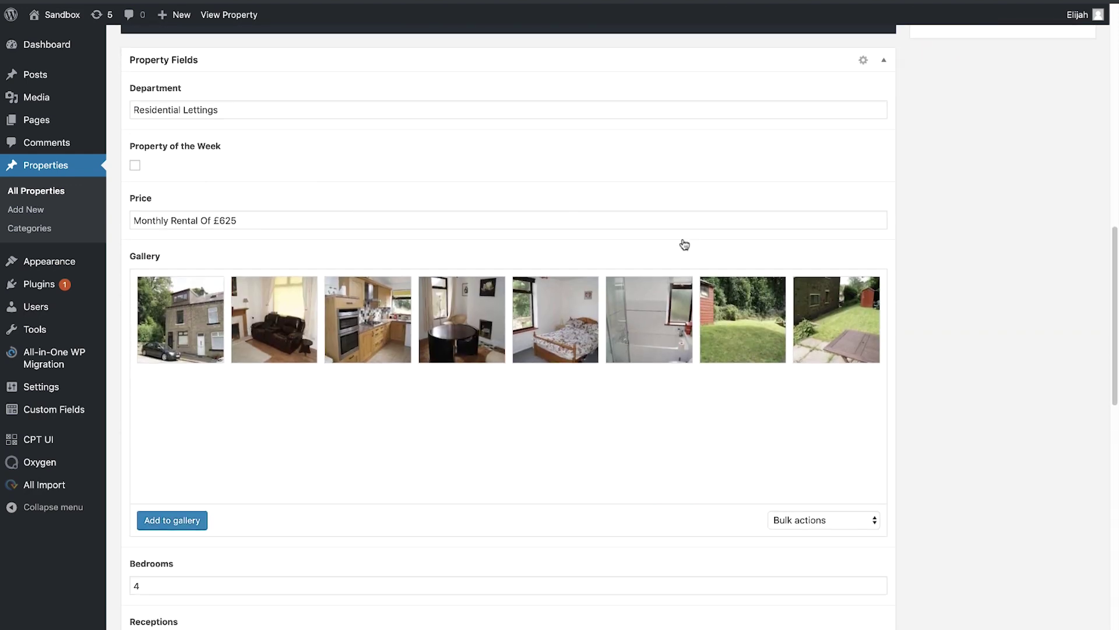
scroll(683, 243, "down", 7)
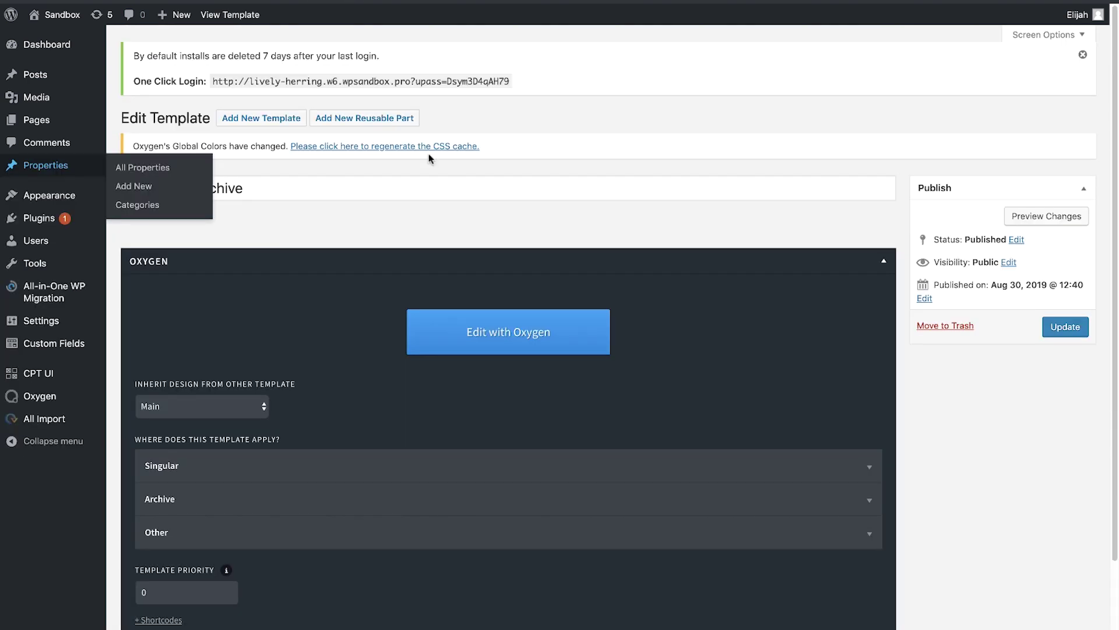
left_click(509, 338)
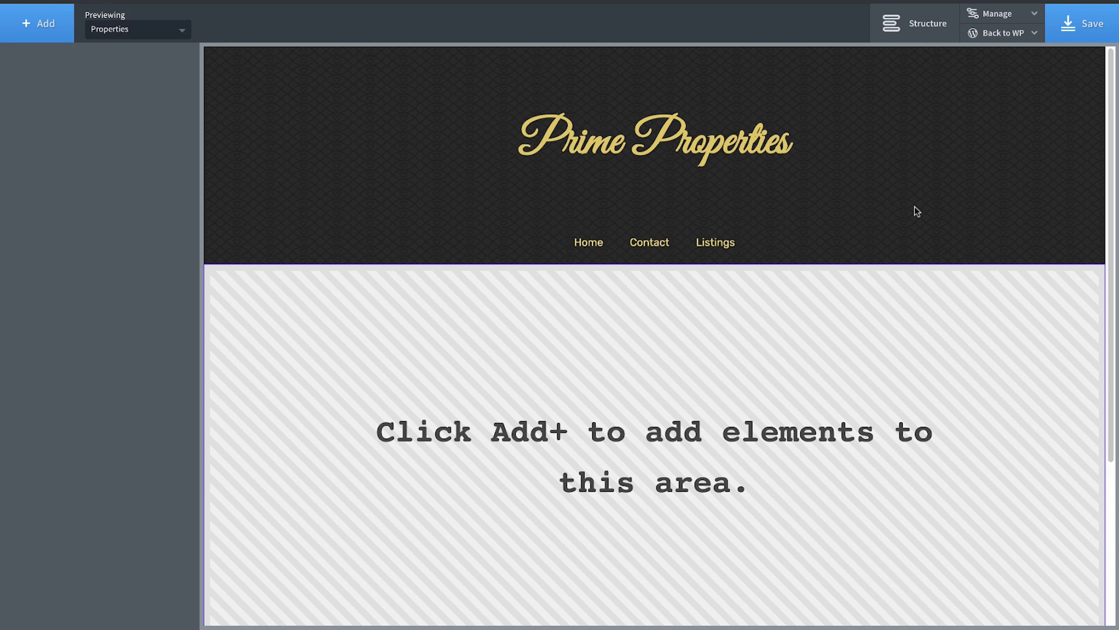
Add a Section to the empty page and place a Repeater inside it.
left_click(40, 39)
type("section")
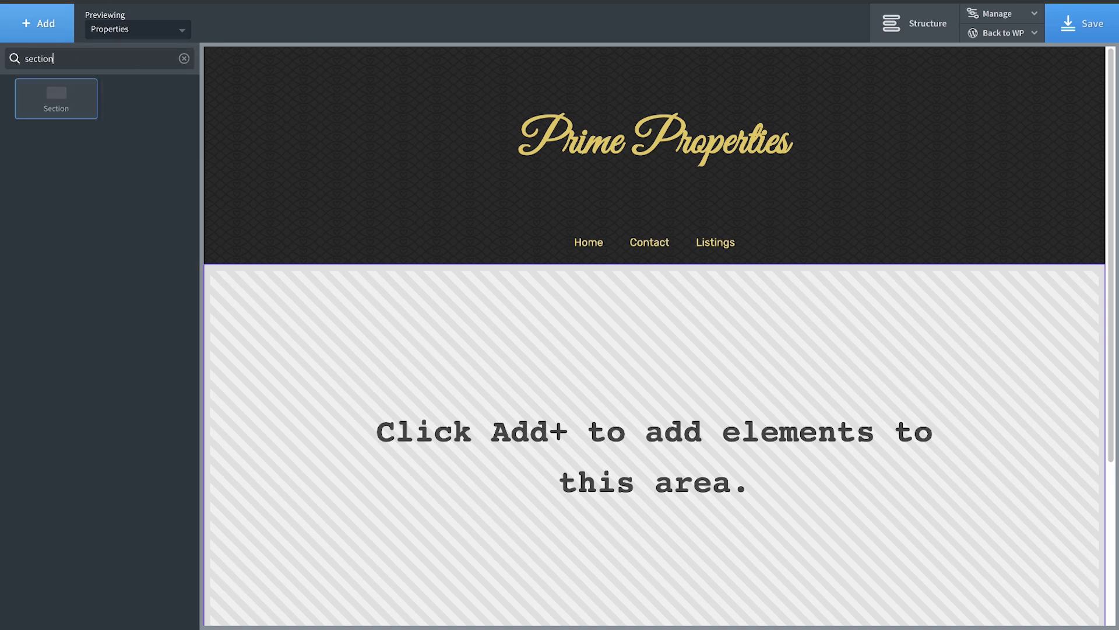
left_click(56, 97)
left_click(39, 24)
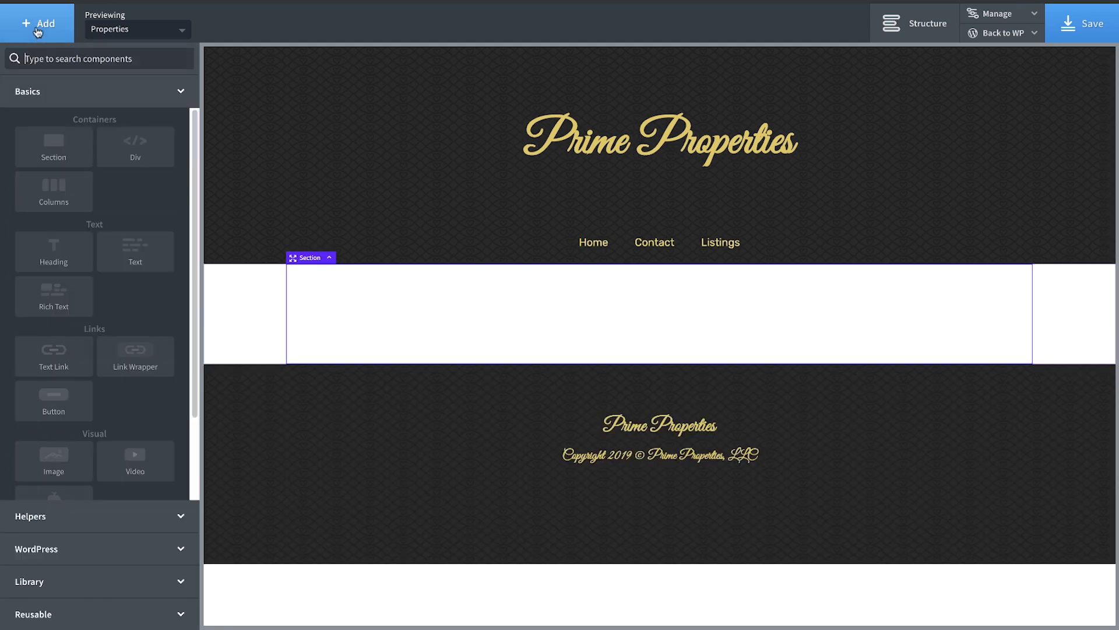
type("repeater")
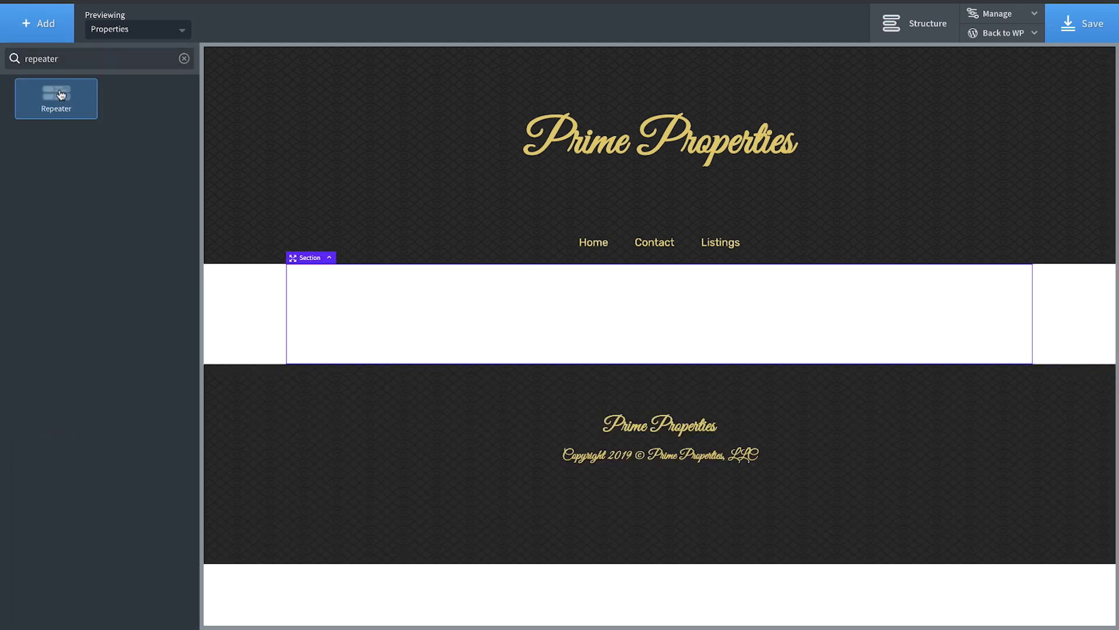
left_click(60, 95)
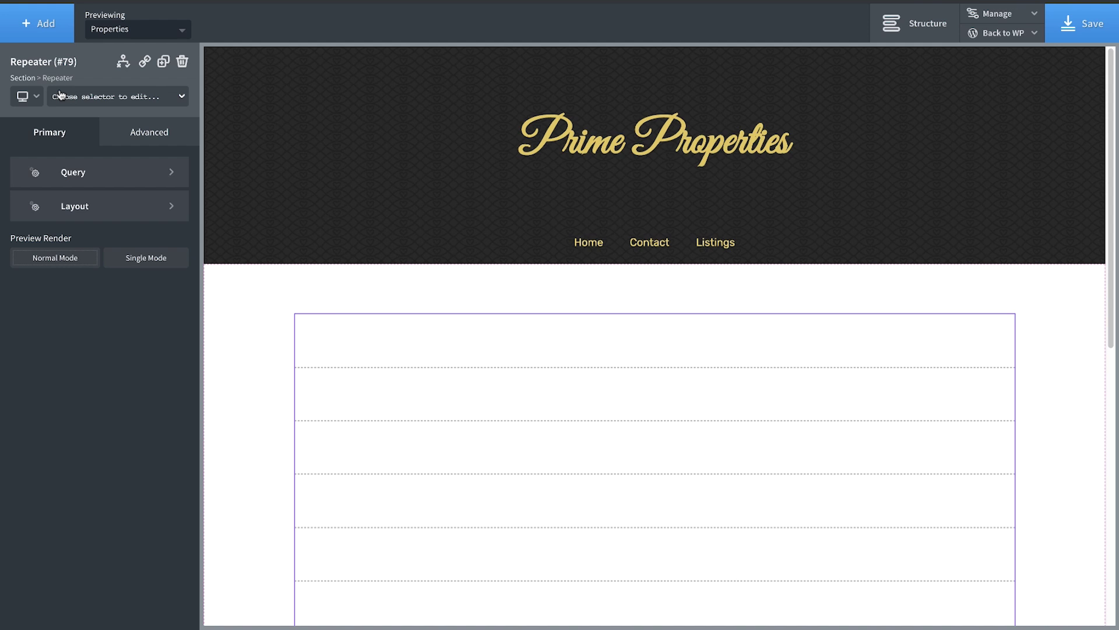
Add a 50/50 Columns element to the repeater item and select its left Div's advanced styles.
left_click(42, 41)
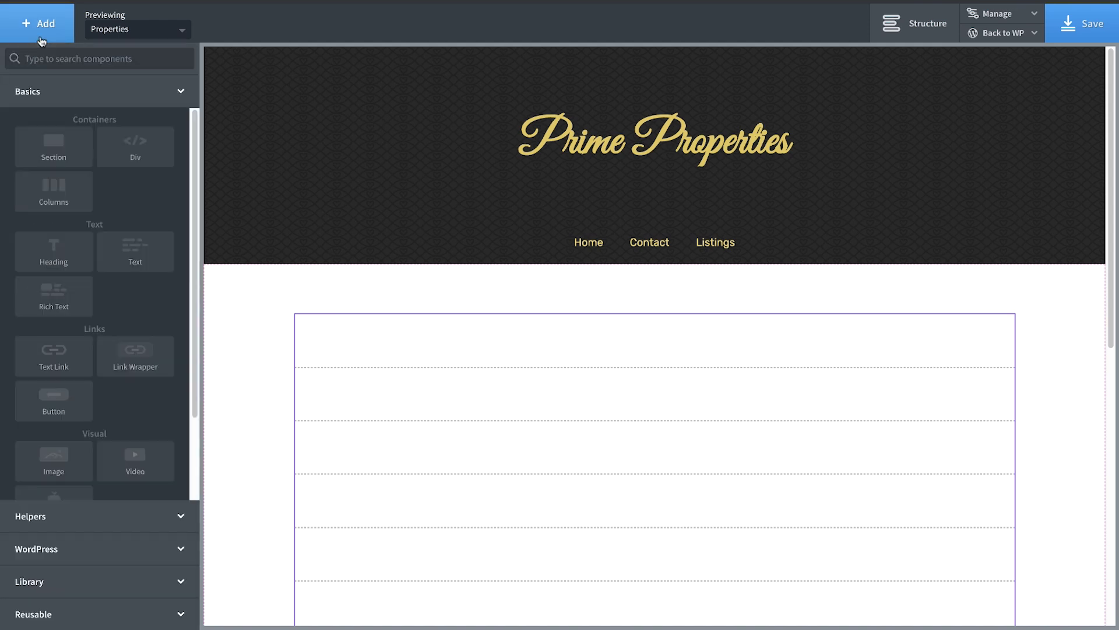
left_click(43, 50)
type("column")
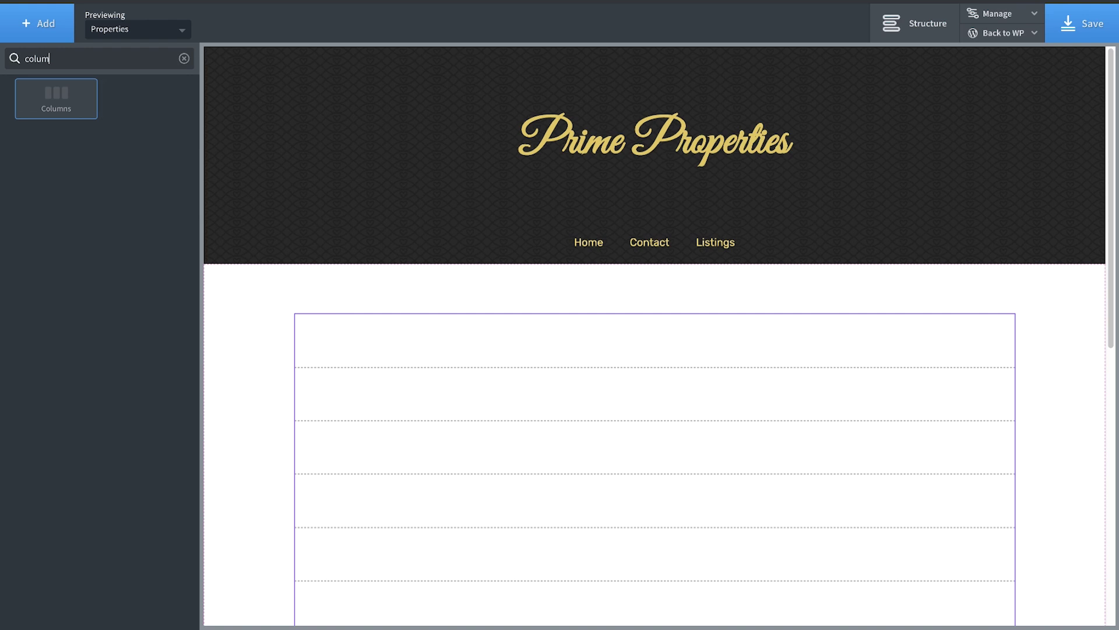
left_click(78, 106)
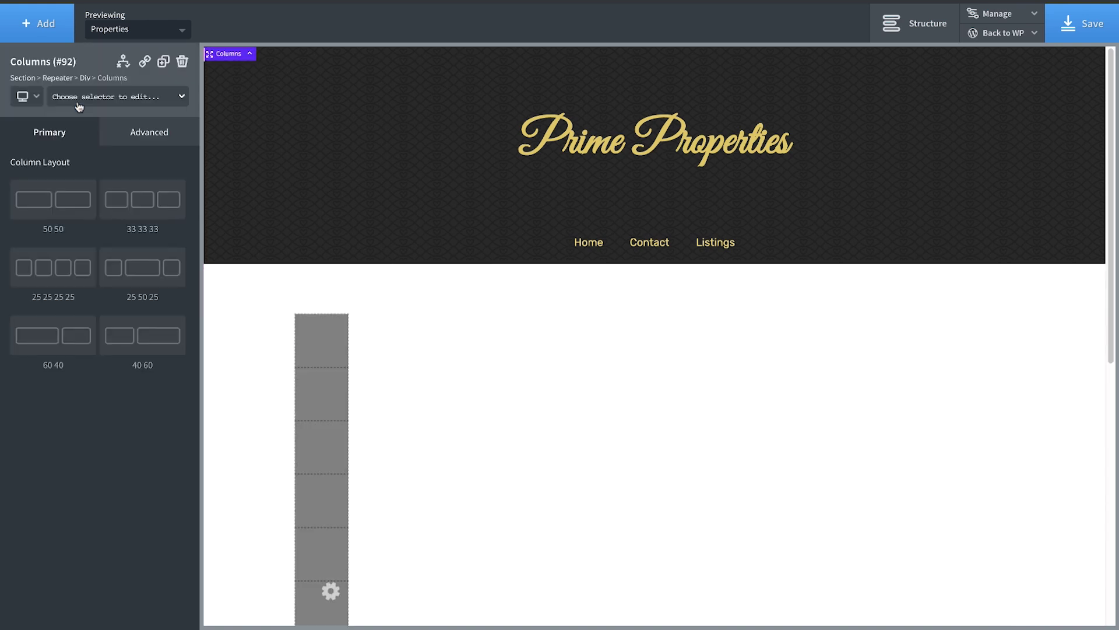
left_click(68, 203)
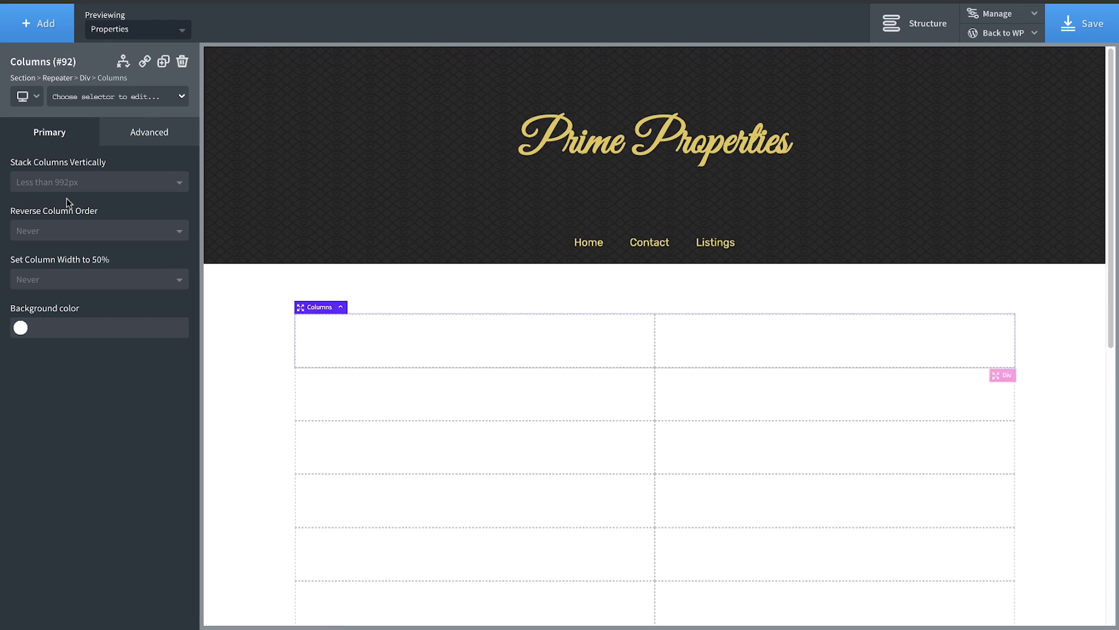
left_click(383, 327)
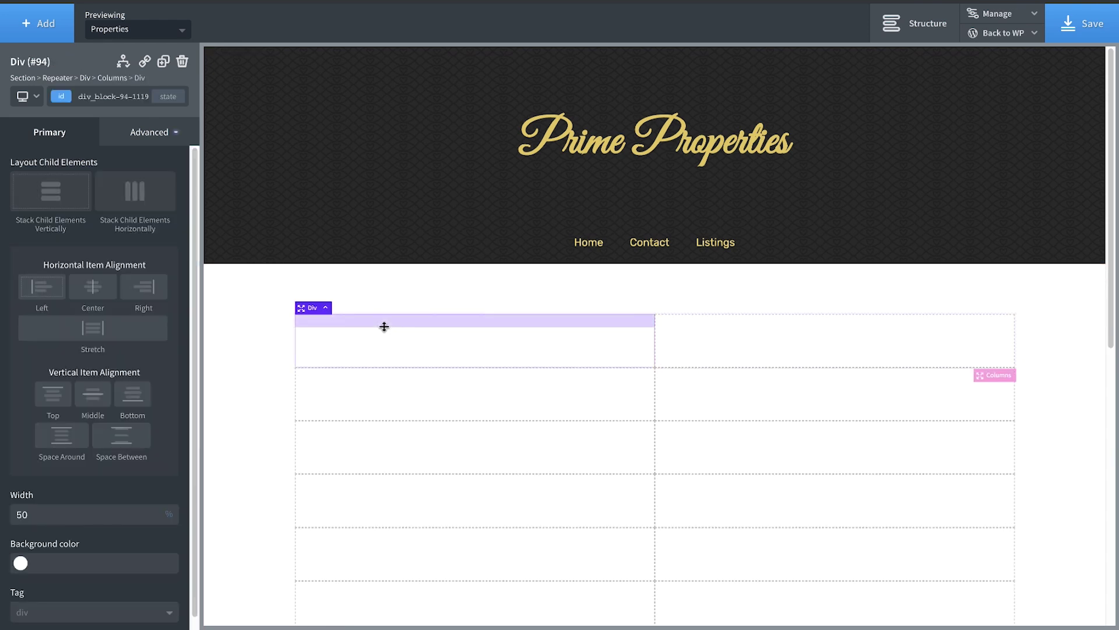
left_click(155, 132)
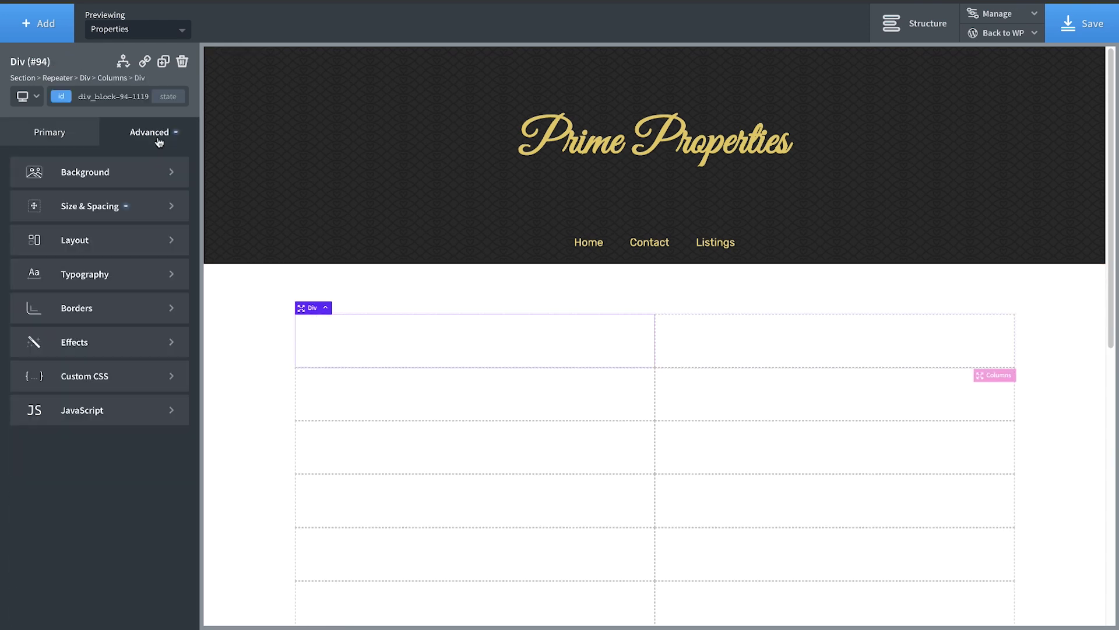
Set the left column background to the dynamic Featured Image, size cover, positioned at 50% / 50%.
left_click(138, 171)
left_click(161, 254)
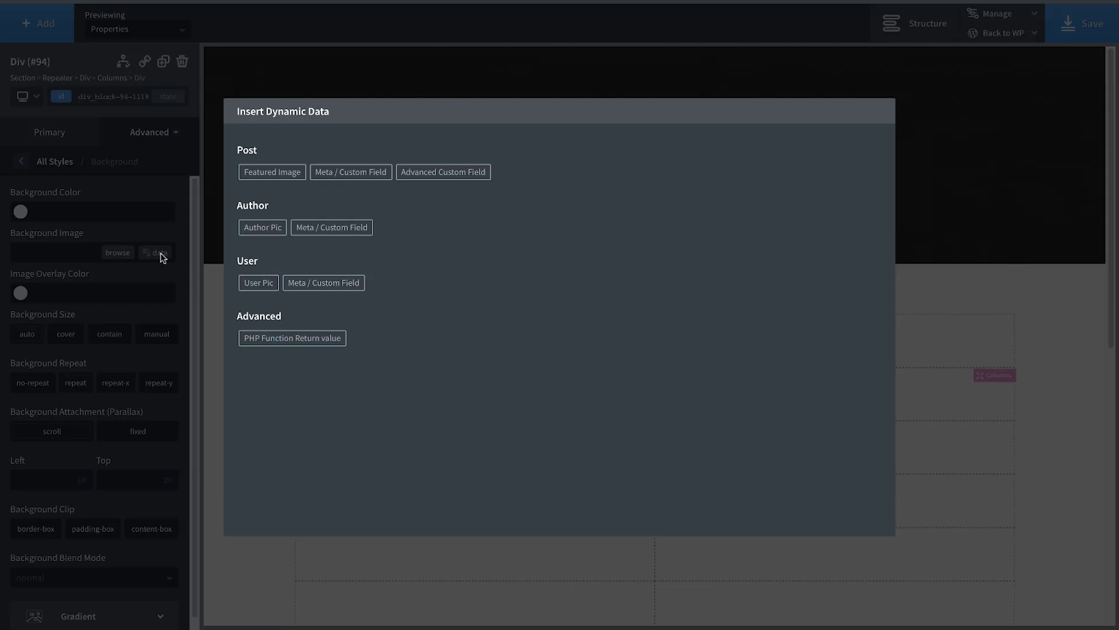
left_click(270, 172)
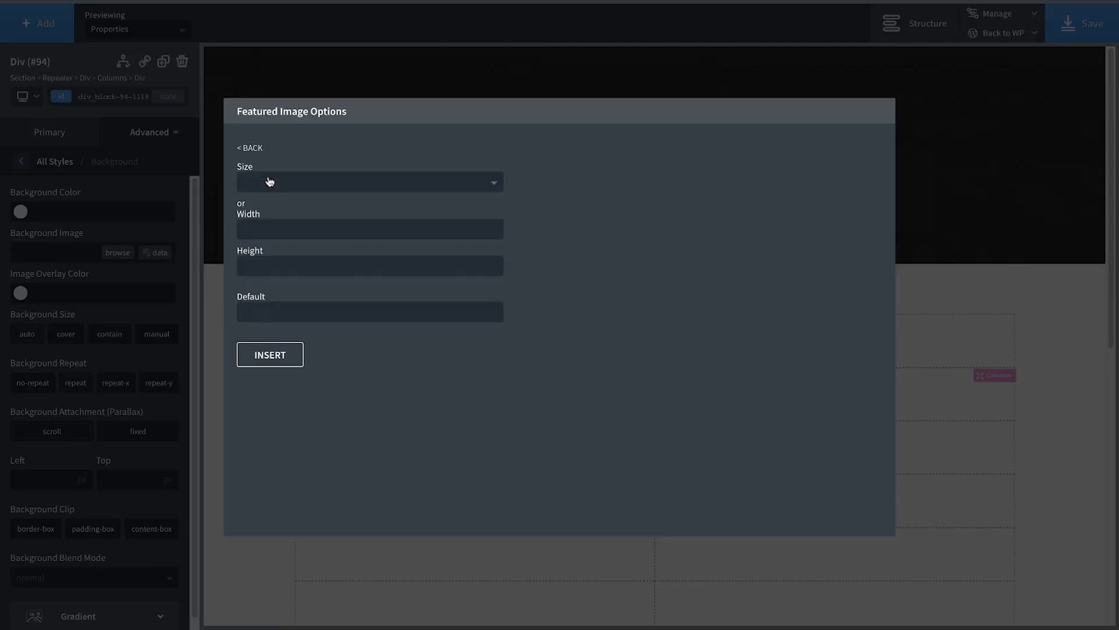
left_click(265, 353)
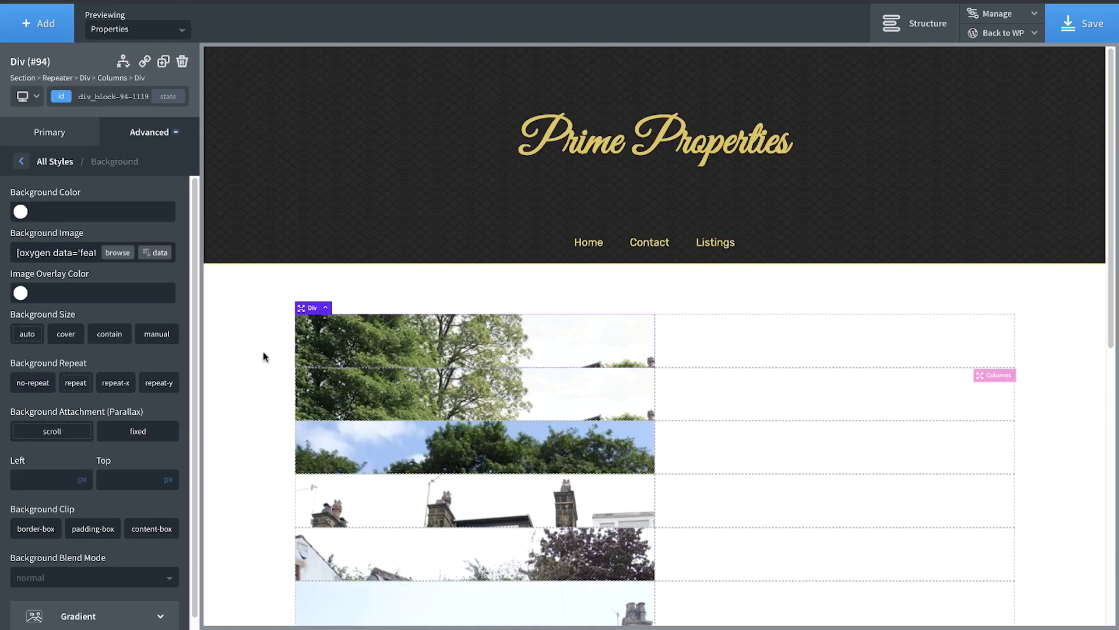
left_click(70, 337)
left_click(82, 480)
left_click(54, 479)
type("50")
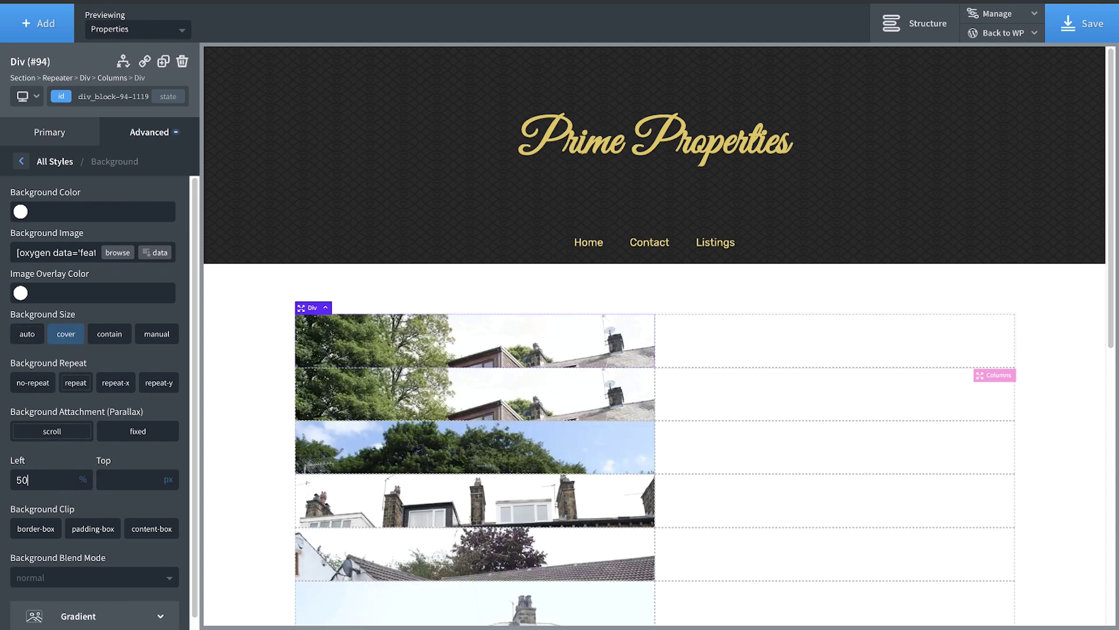
left_click(169, 480)
left_click(173, 472)
left_click(134, 478)
type("50")
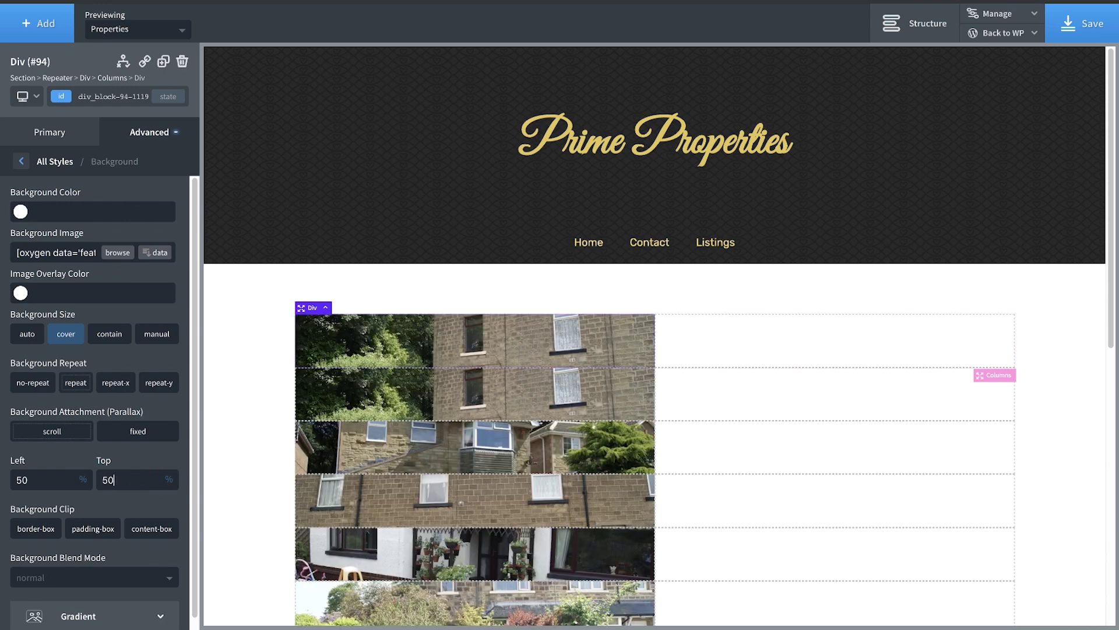
Give the left column a minimum height of 300px.
left_click(152, 132)
left_click(147, 207)
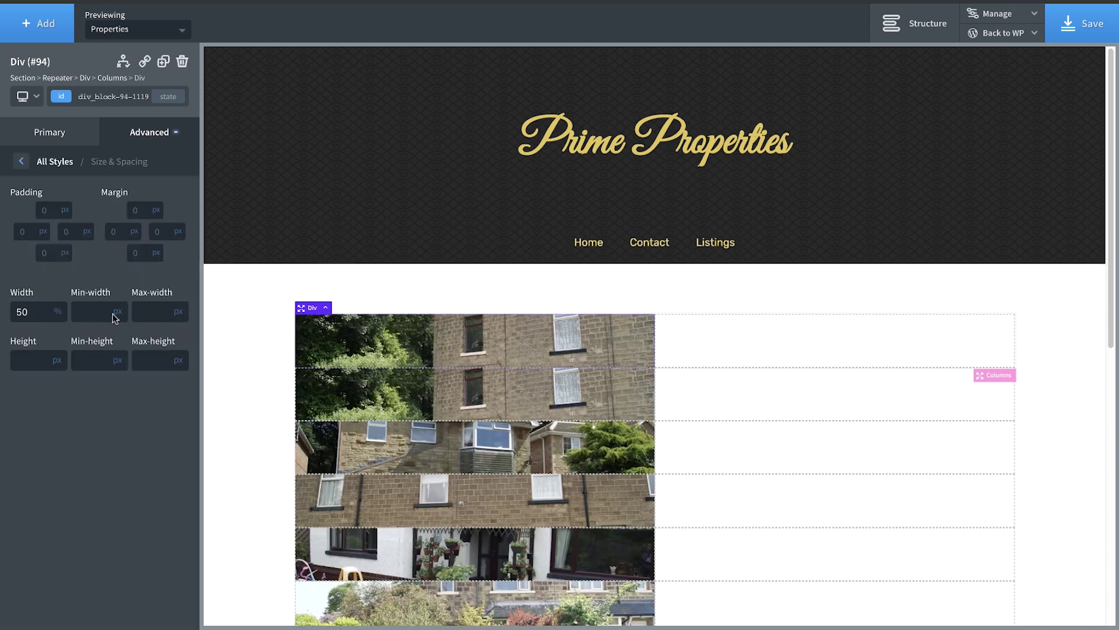
left_click(97, 357)
type("300")
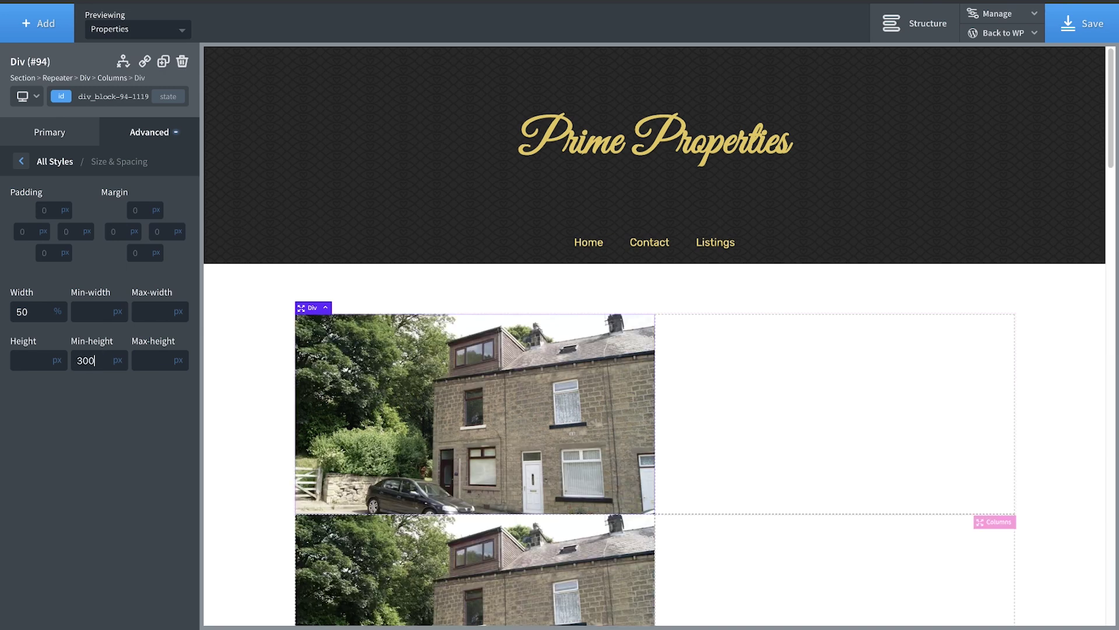
left_click(49, 29)
Add a Heading to the image column whose text is the dynamic post Title.
type("heading")
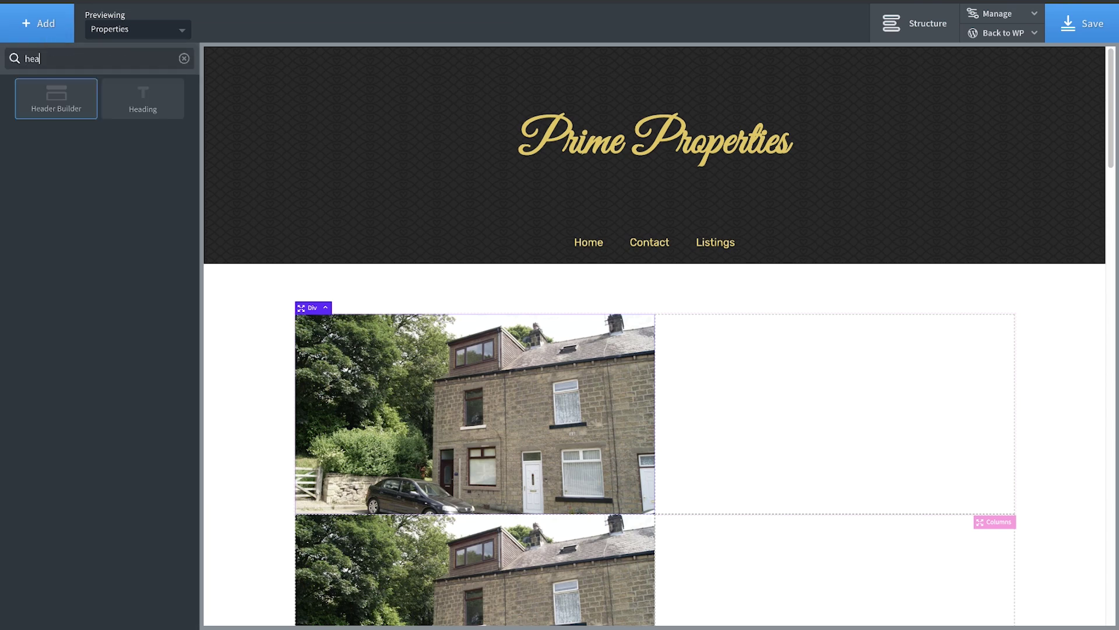
left_click(56, 96)
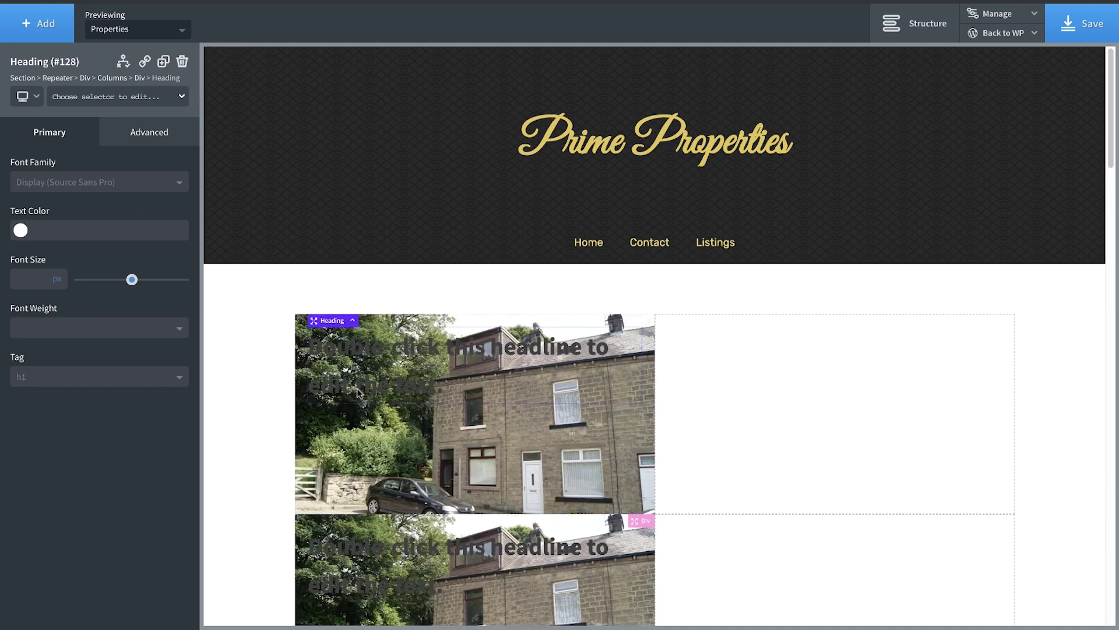
double_click(400, 345)
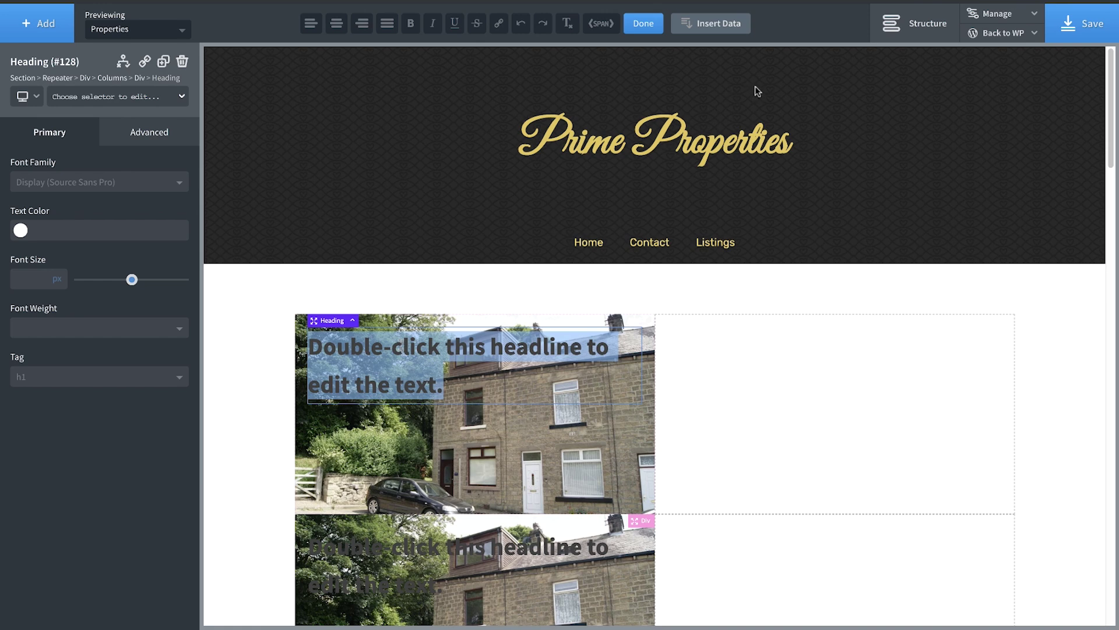
left_click(734, 25)
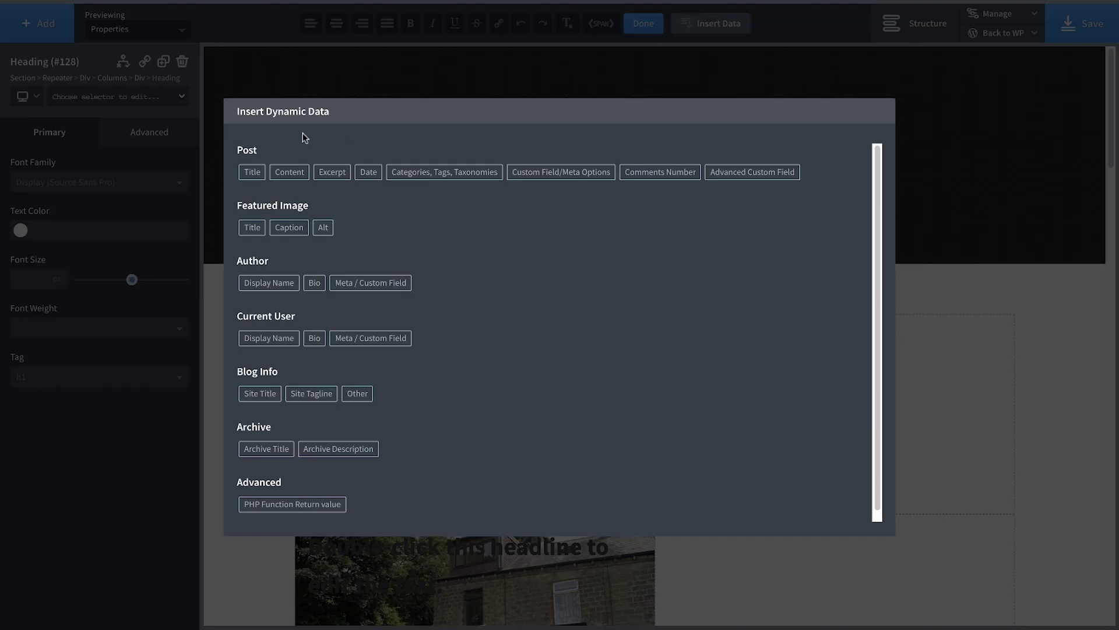
left_click(252, 172)
left_click(270, 223)
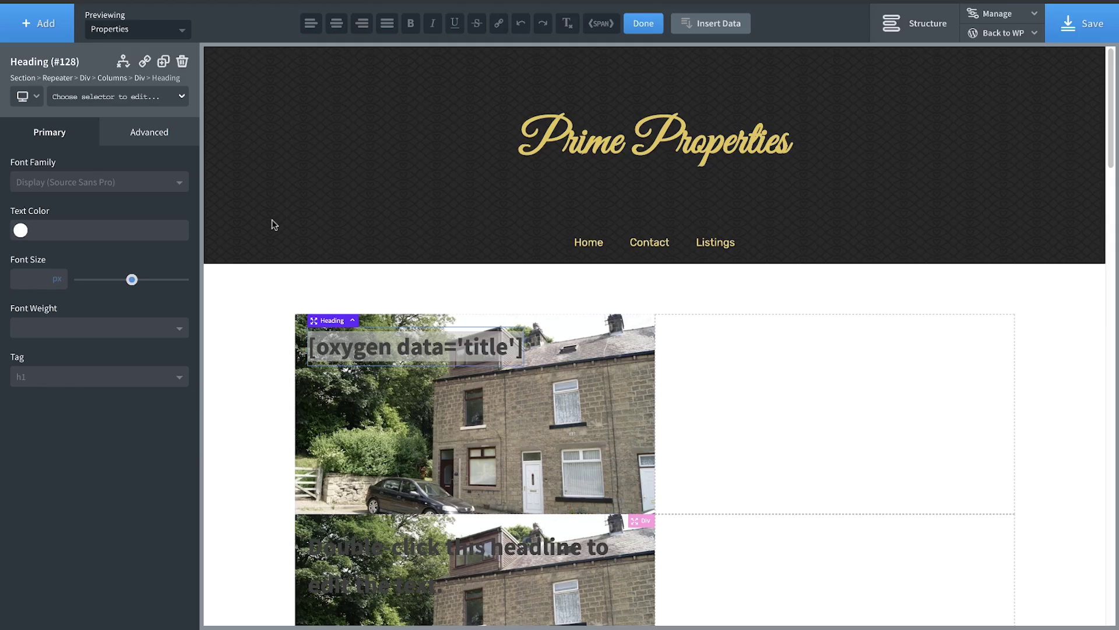
left_click_drag(491, 376, 561, 407)
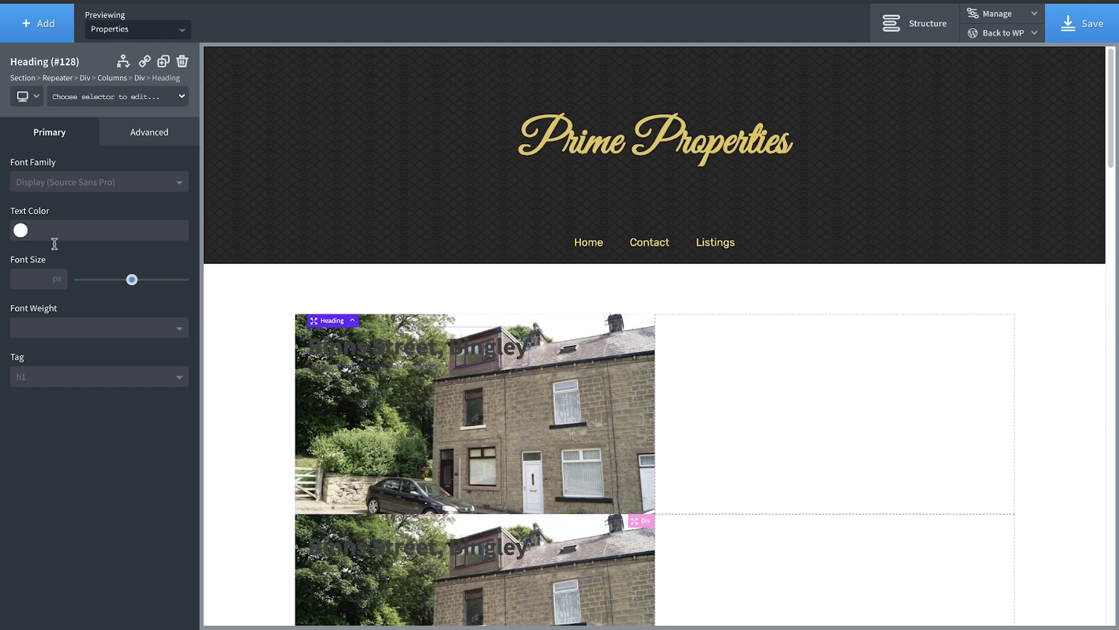
Make the heading text white and give it 15px padding on all sides.
left_click(21, 230)
left_click(20, 250)
left_click(111, 169)
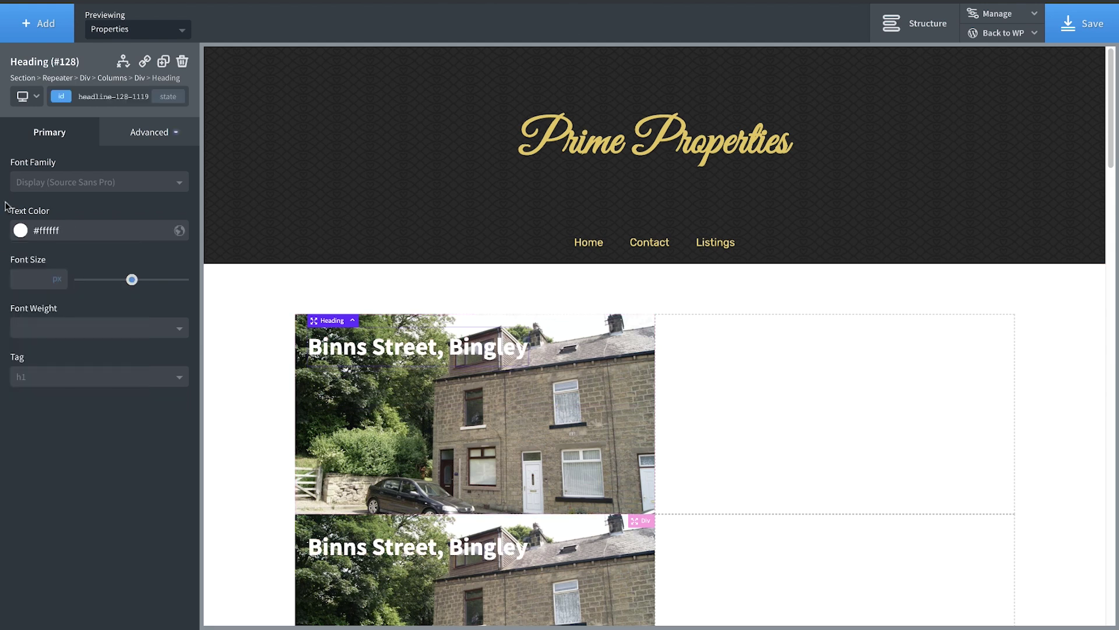
left_click(136, 126)
left_click(114, 206)
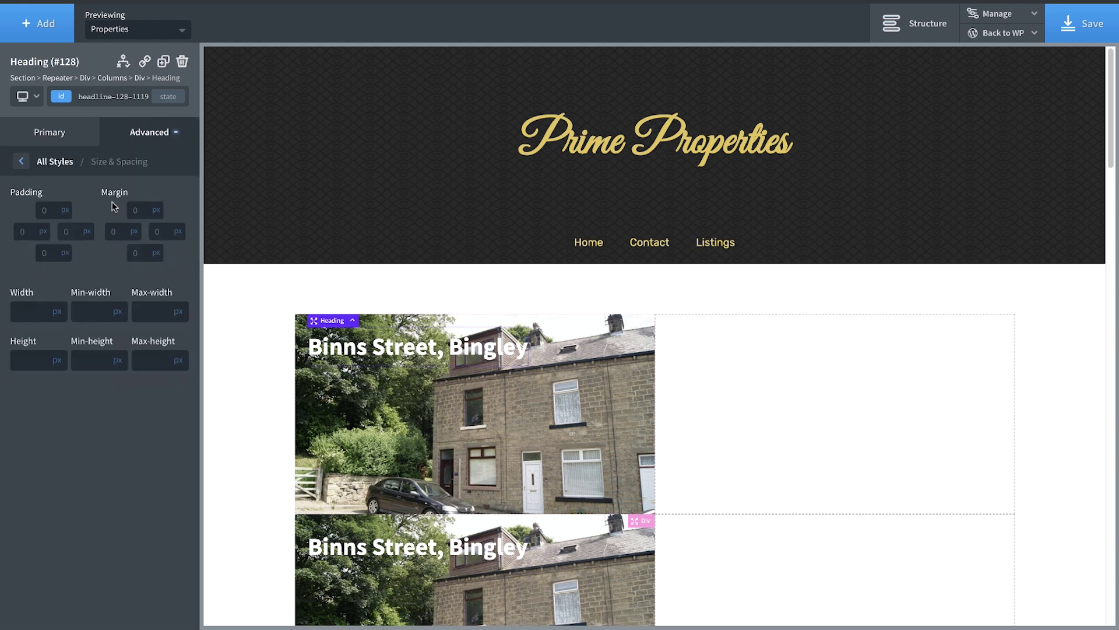
left_click(47, 208)
type("15")
left_click(53, 271)
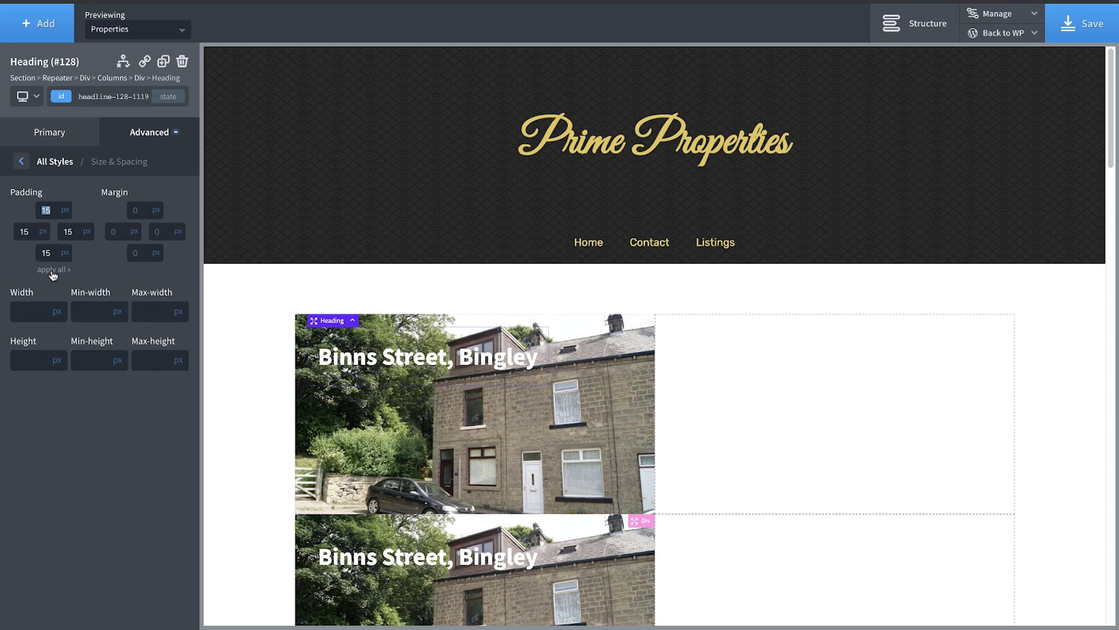
Give the heading a semi-transparent black background, rgba(0,0,0,0.47).
left_click(140, 143)
left_click(114, 169)
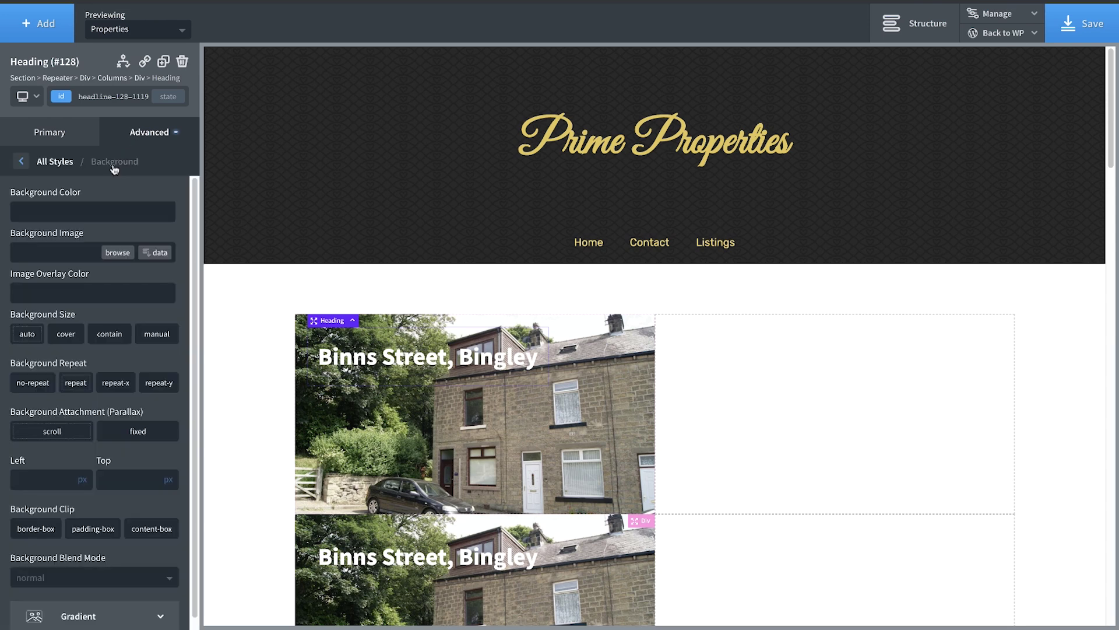
left_click(20, 211)
left_click_drag(65, 270, 2, 346)
left_click(2, 347)
left_click(20, 212)
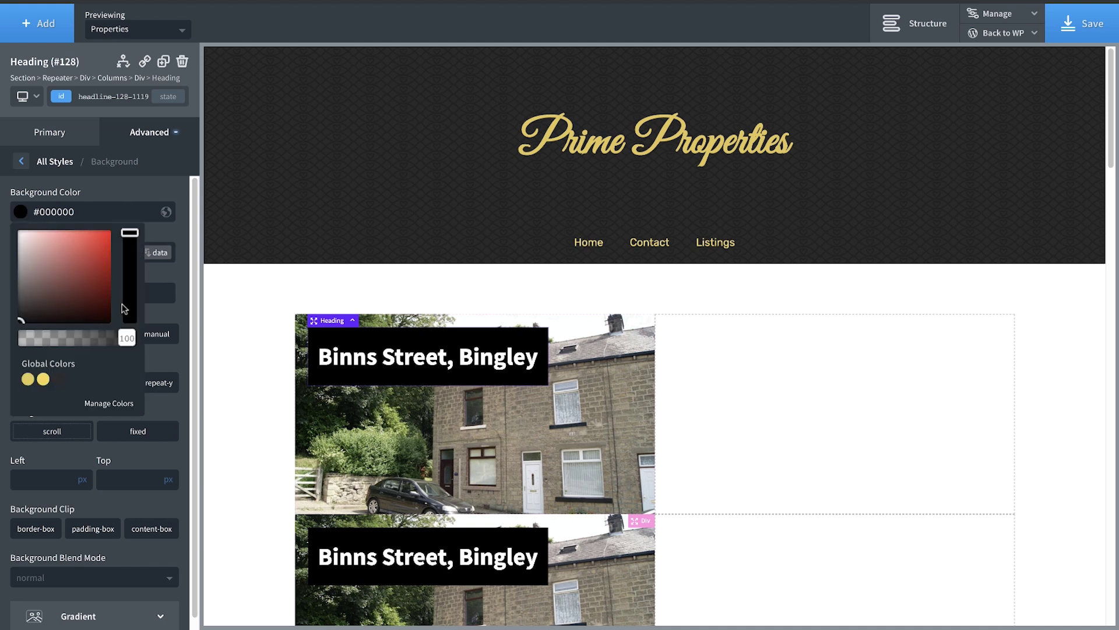
left_click_drag(127, 336, 75, 337)
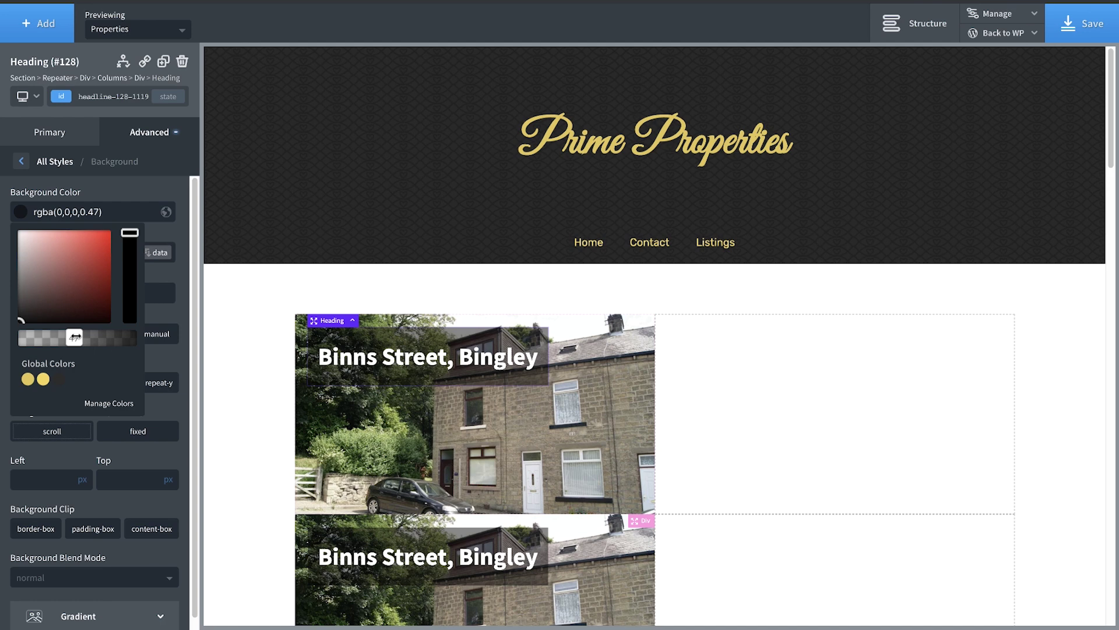
Align the headings centred horizontally and at the bottom of the image column.
left_click(407, 414)
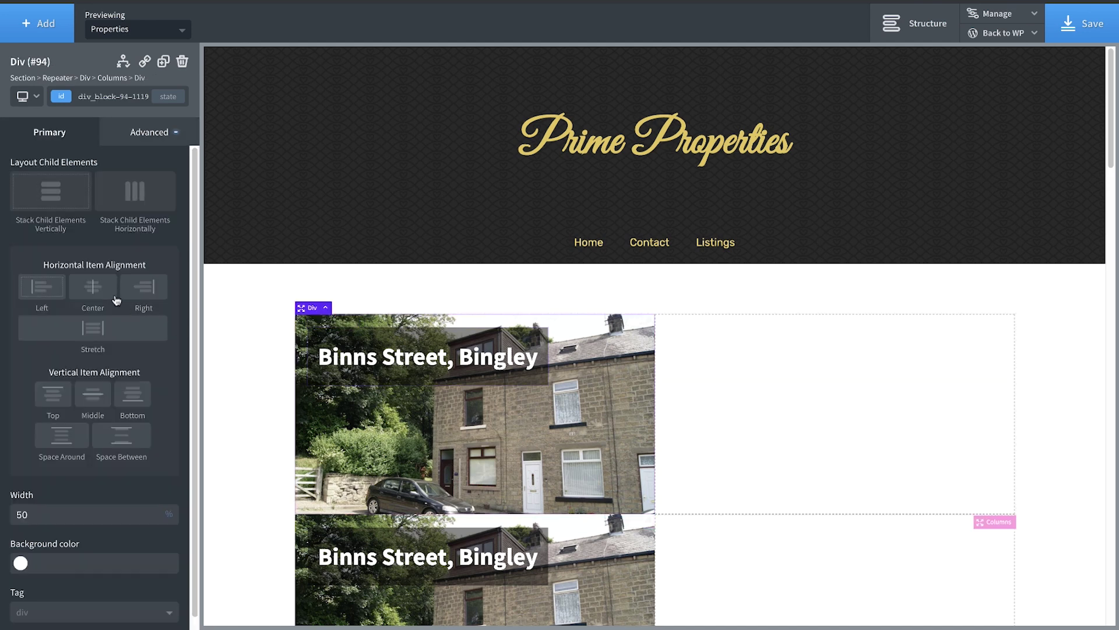
left_click(97, 285)
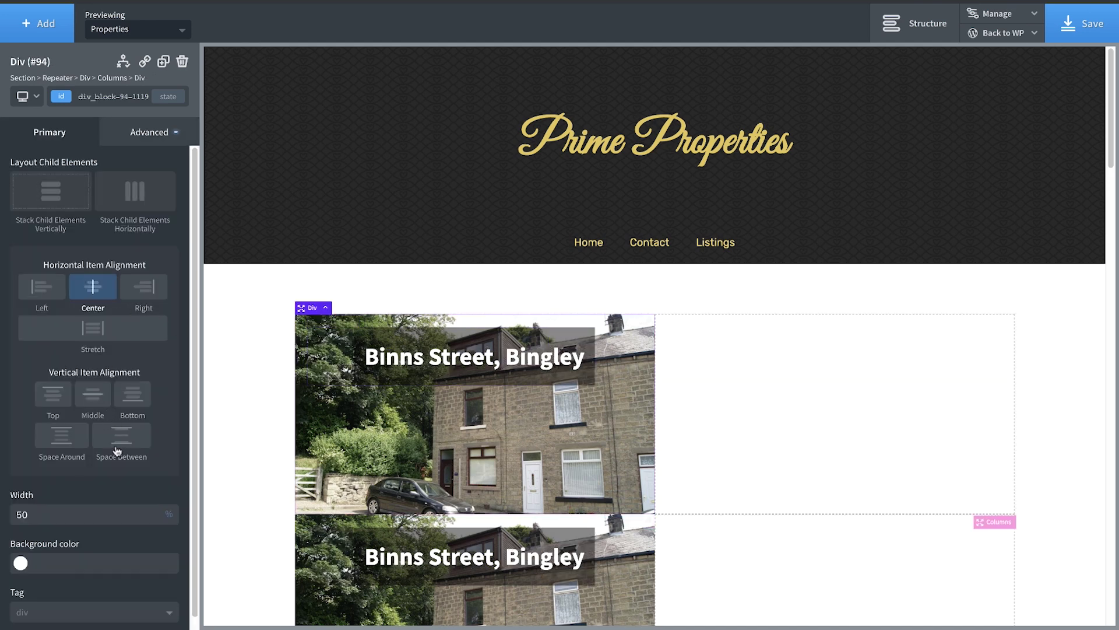
left_click(134, 399)
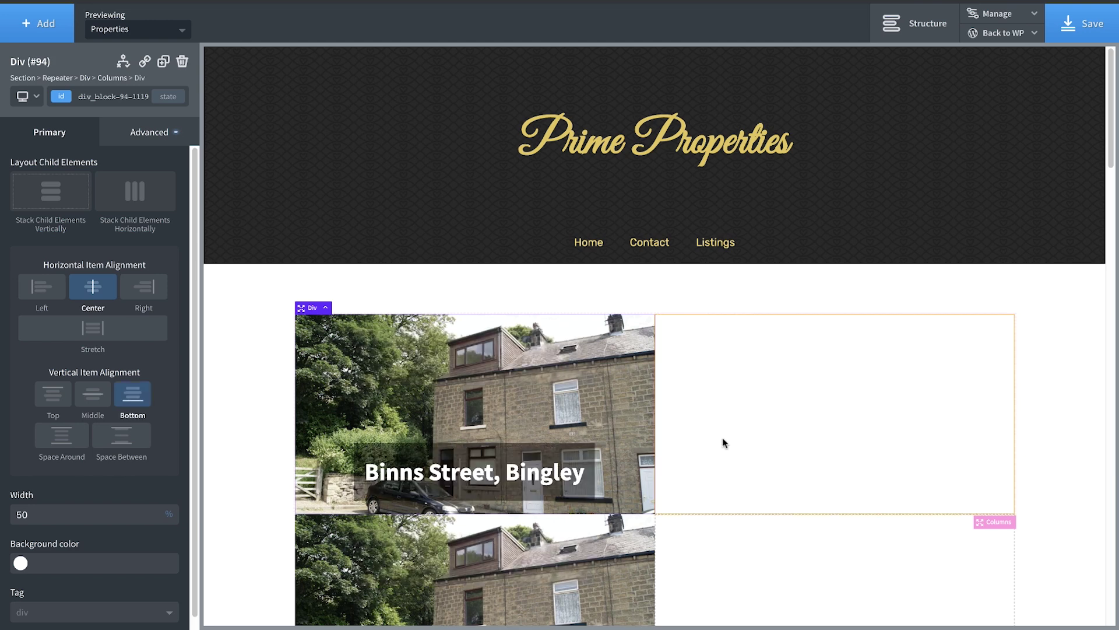
Set the right-hand column's top padding to 15px.
left_click(749, 443)
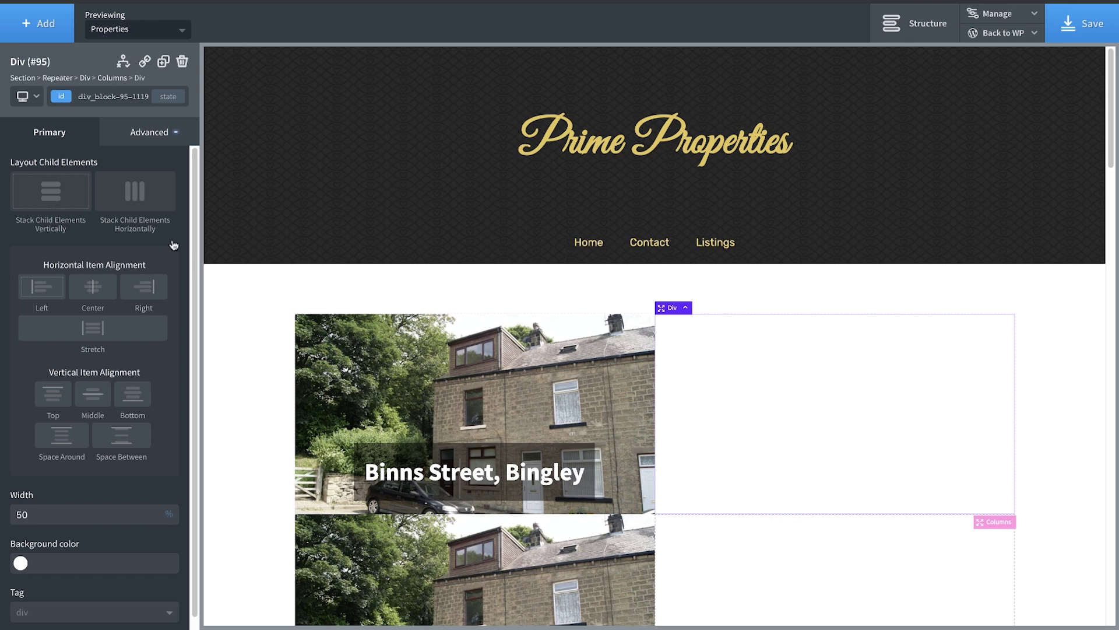
left_click(153, 128)
left_click(141, 200)
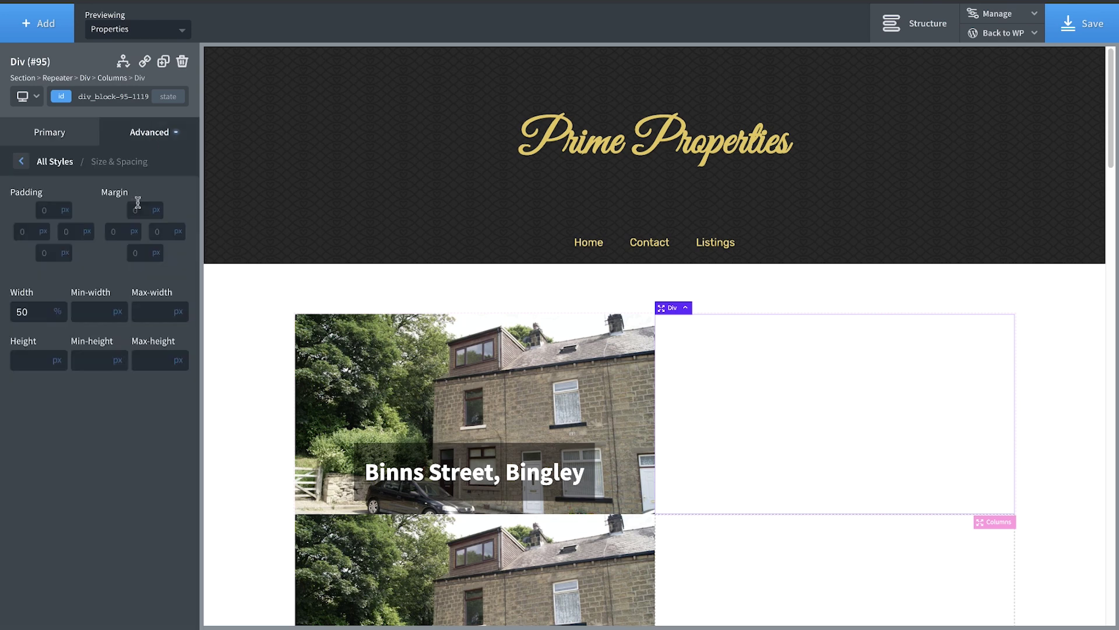
left_click(48, 209)
type("15")
Apply the 15px padding to all sides of the right column and add a Div inside it.
left_click(54, 269)
left_click(54, 36)
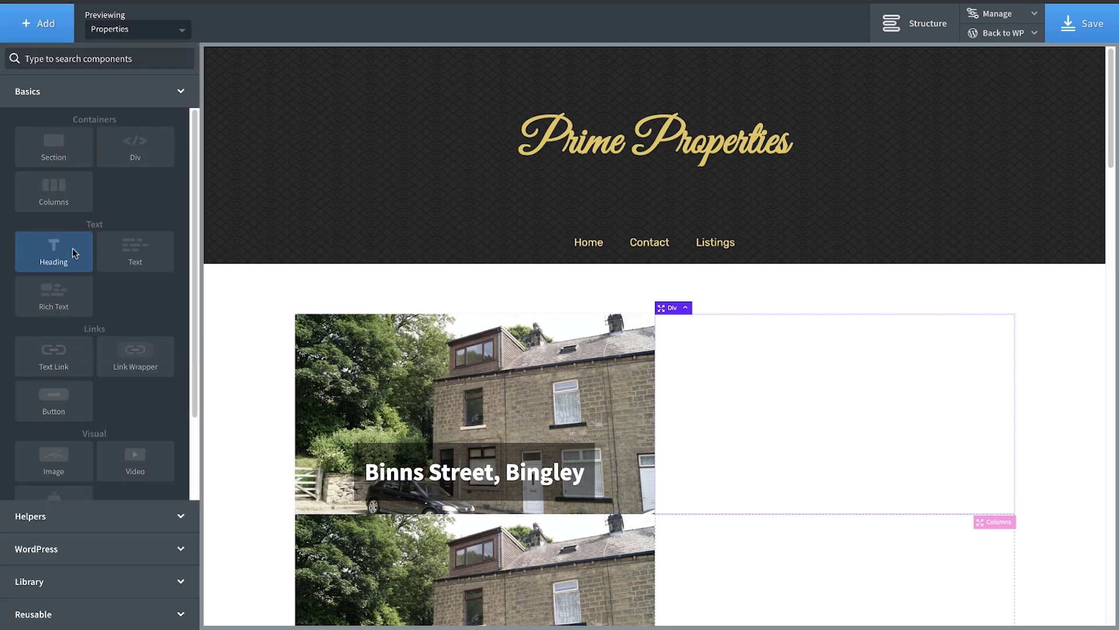
left_click(124, 146)
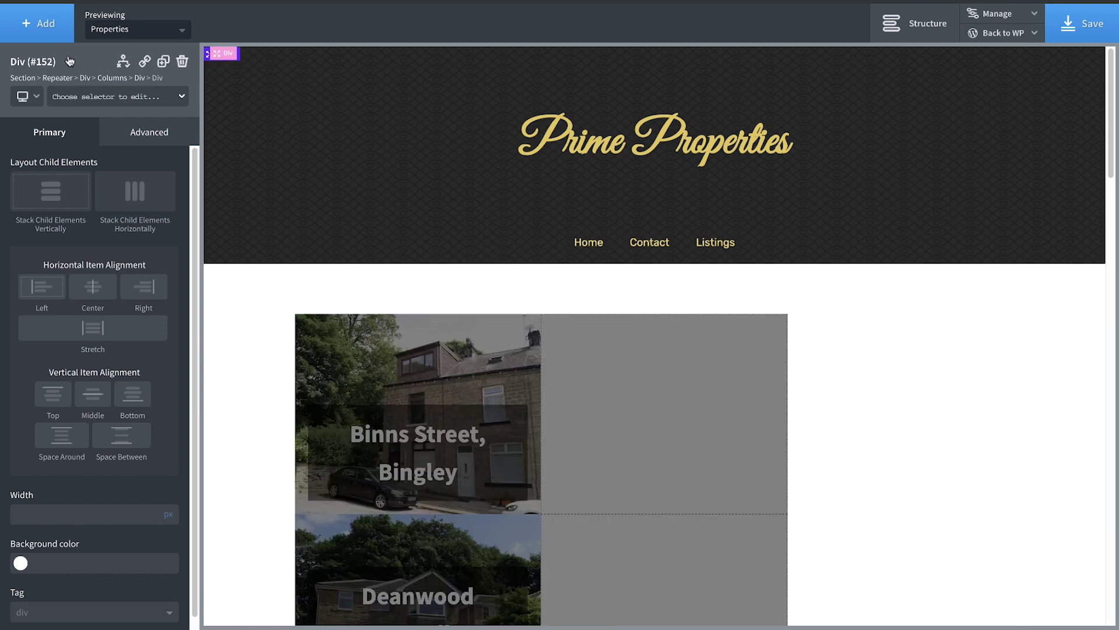
Add a Text block inside the new Div.
left_click(41, 23)
type("text")
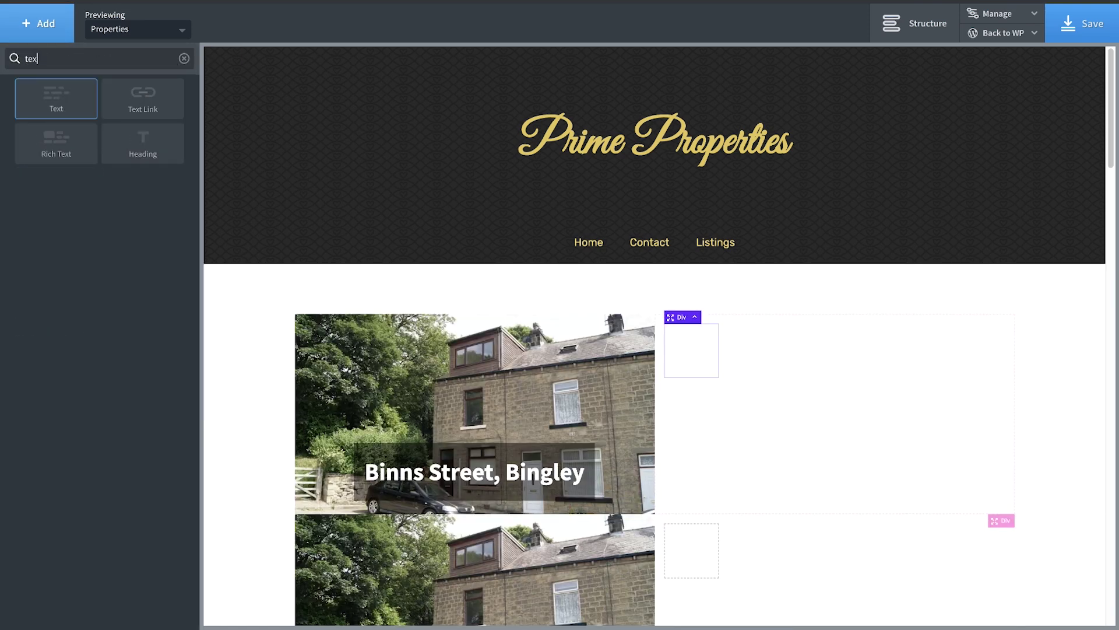
left_click(131, 101)
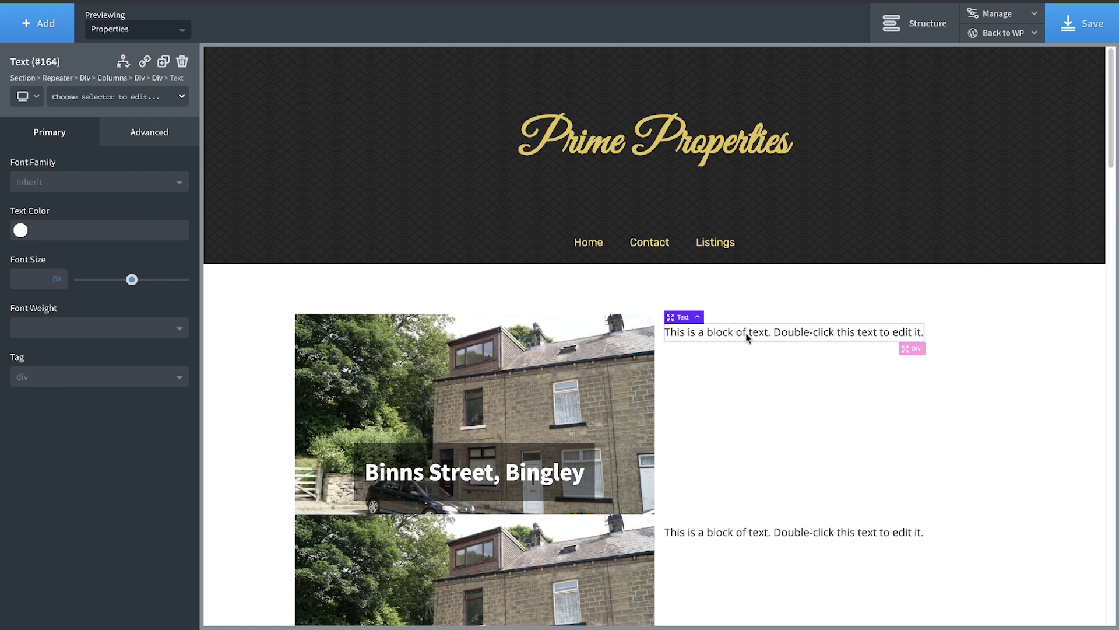
Bind the text to the ACF Price field and prefix it with the label 'Price:'.
double_click(746, 333)
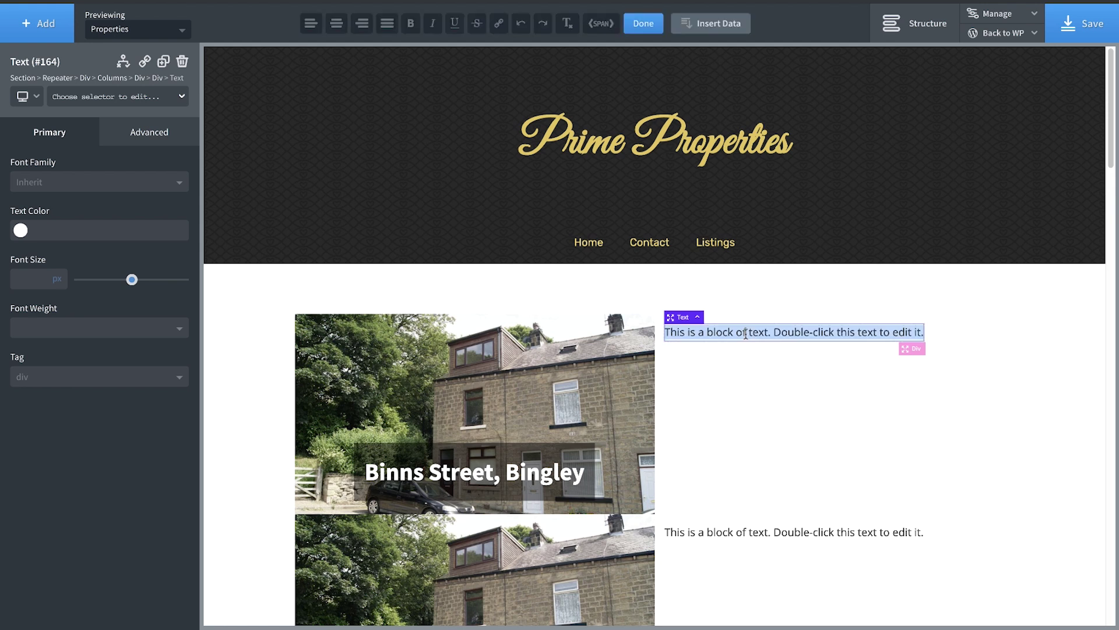
left_click(729, 22)
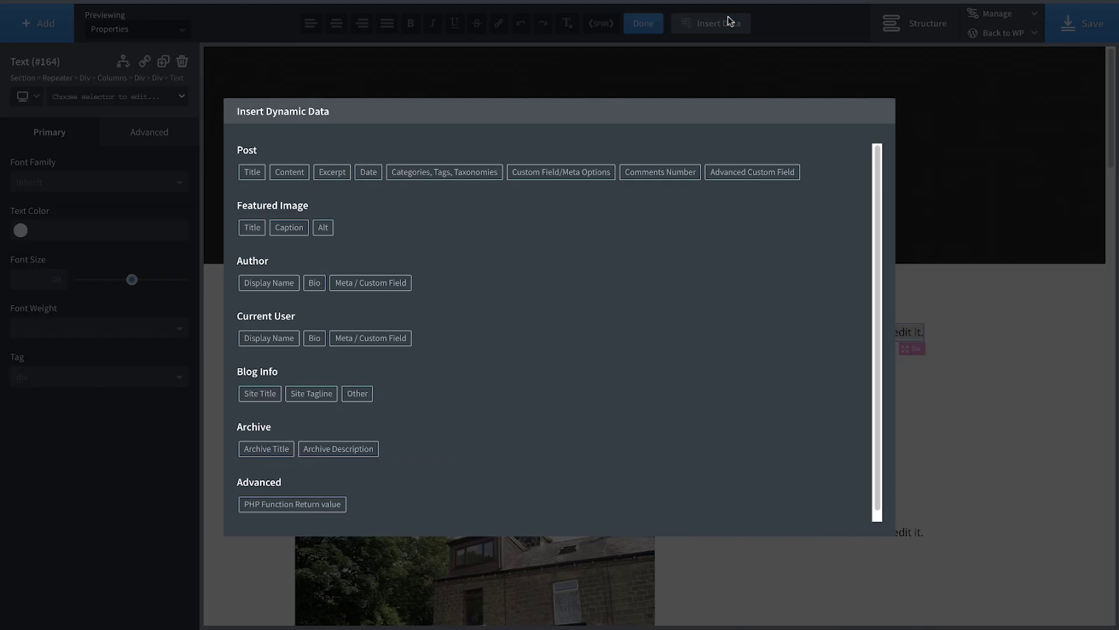
left_click(775, 172)
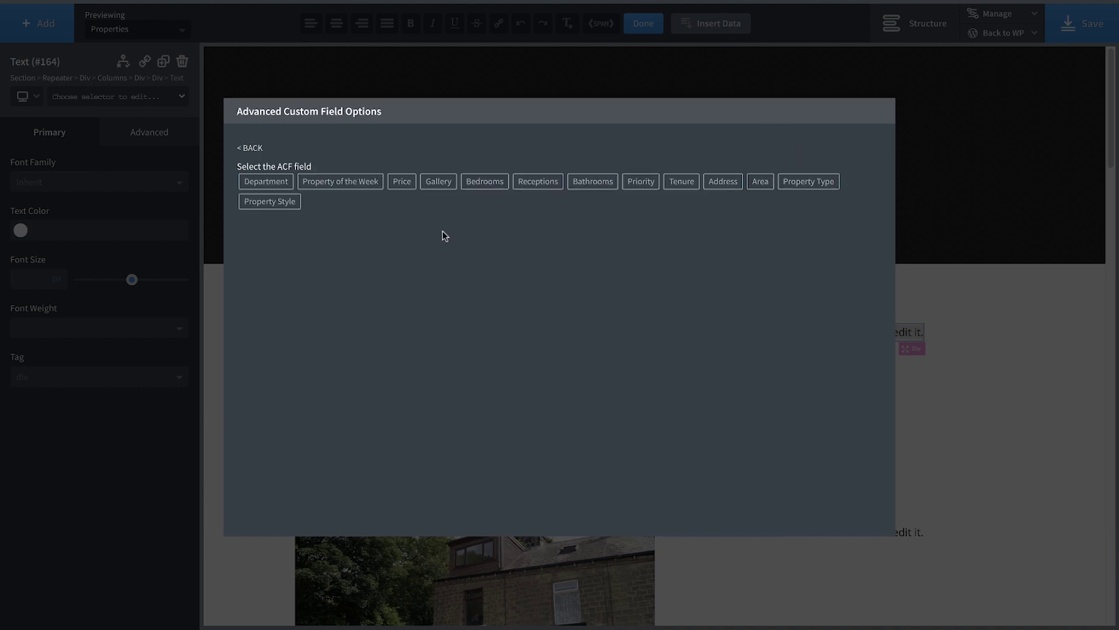
left_click(404, 184)
left_click(288, 218)
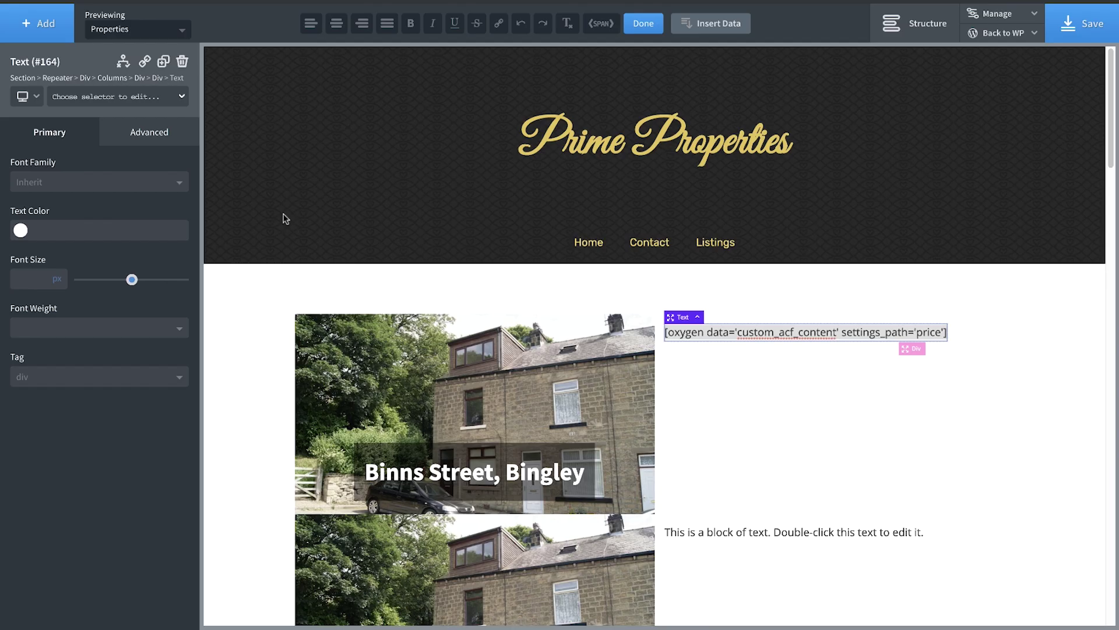
left_click(665, 332)
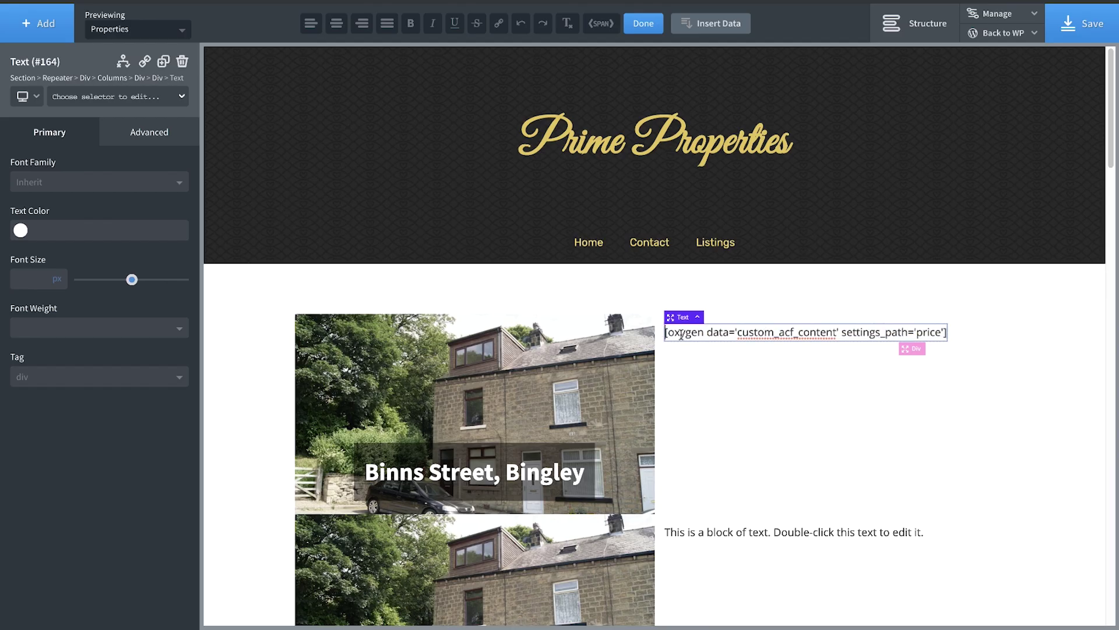
type("Price:")
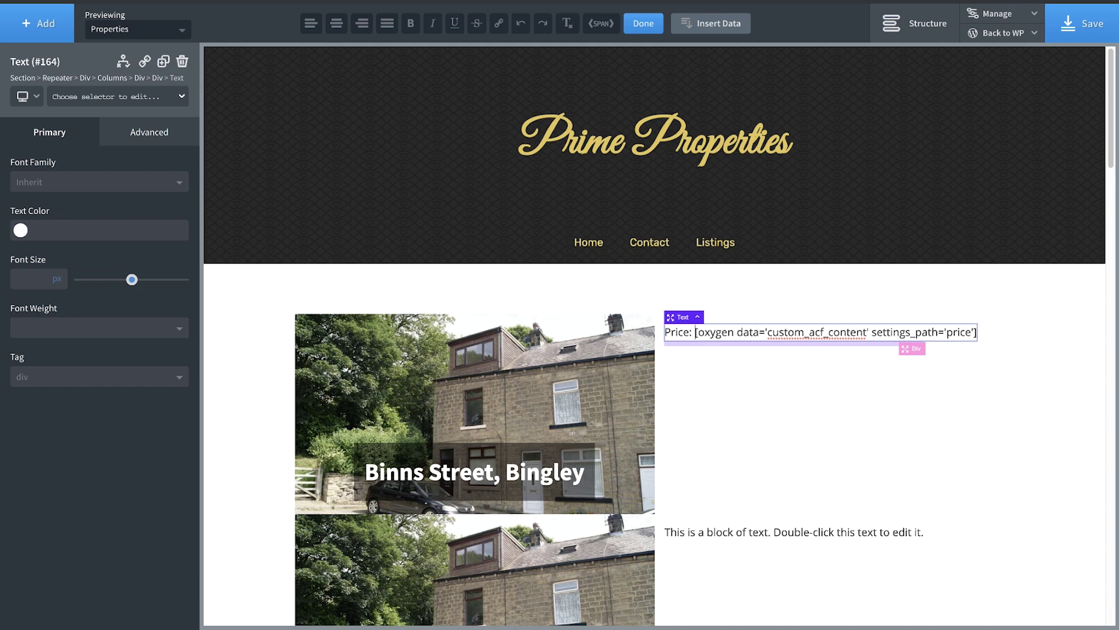
left_click(745, 413)
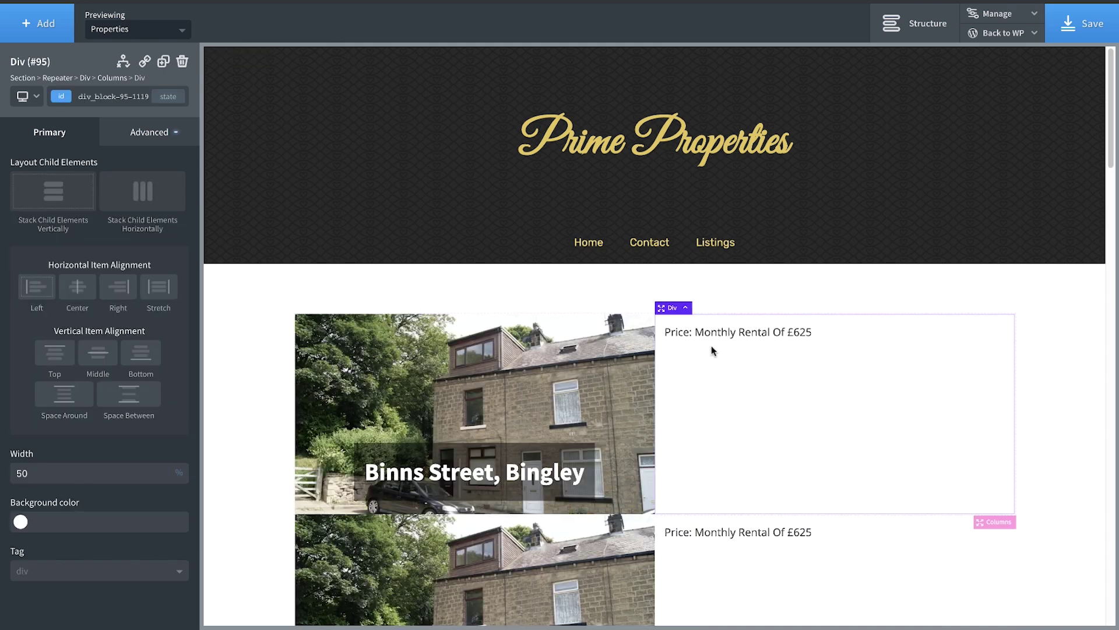
Make the price Div 100% wide with 5px bottom padding.
left_click(758, 333)
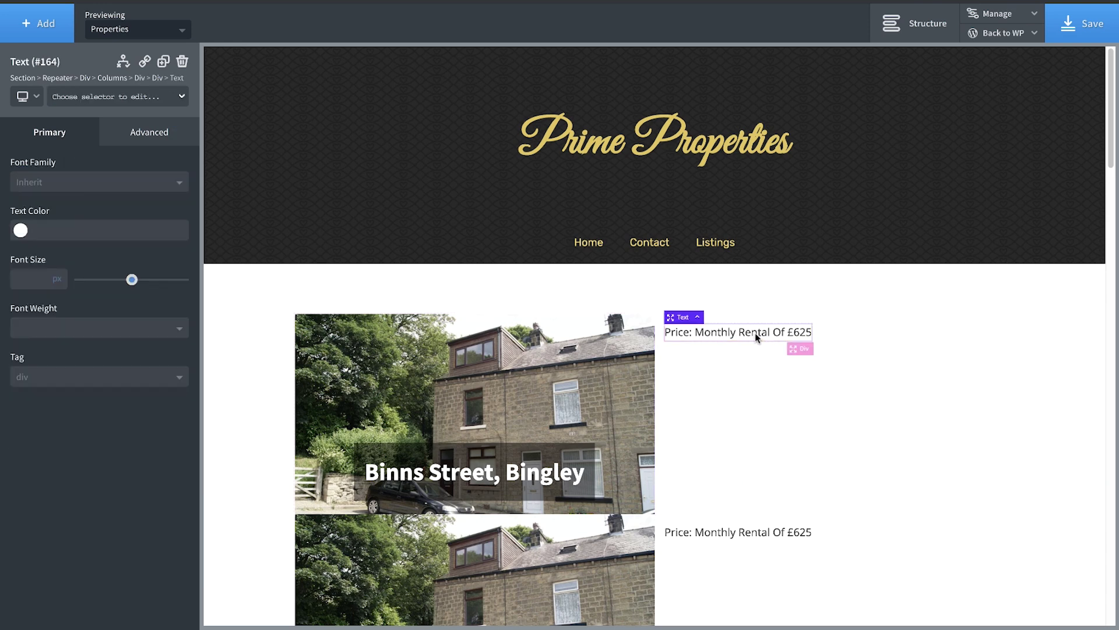
left_click(809, 355)
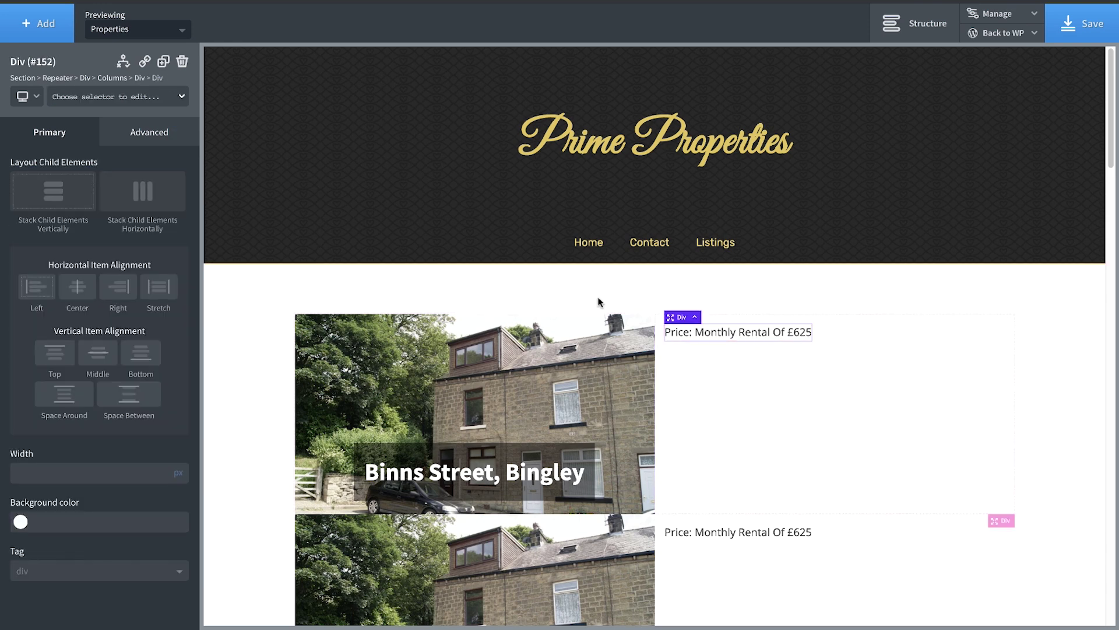
left_click(143, 134)
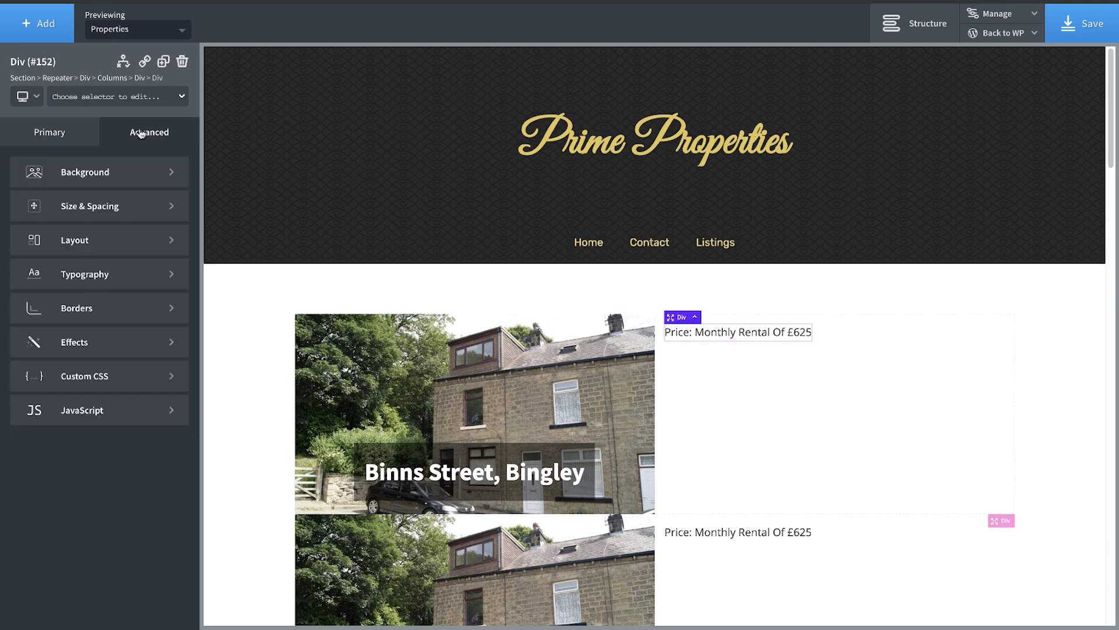
left_click(113, 213)
left_click(38, 311)
type("100")
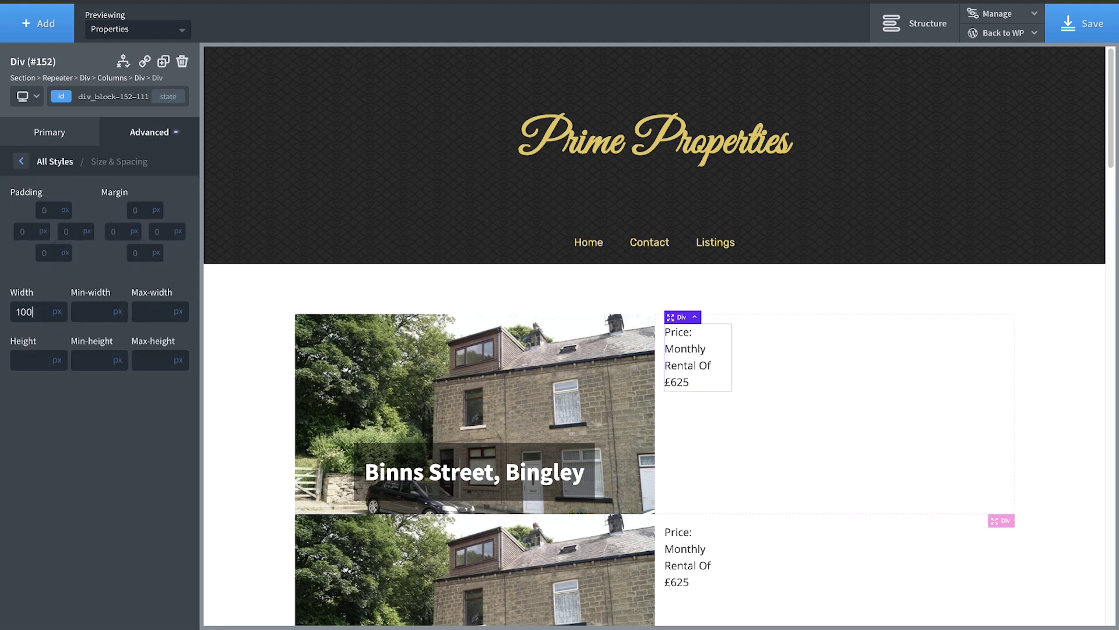
left_click(57, 312)
left_click(61, 304)
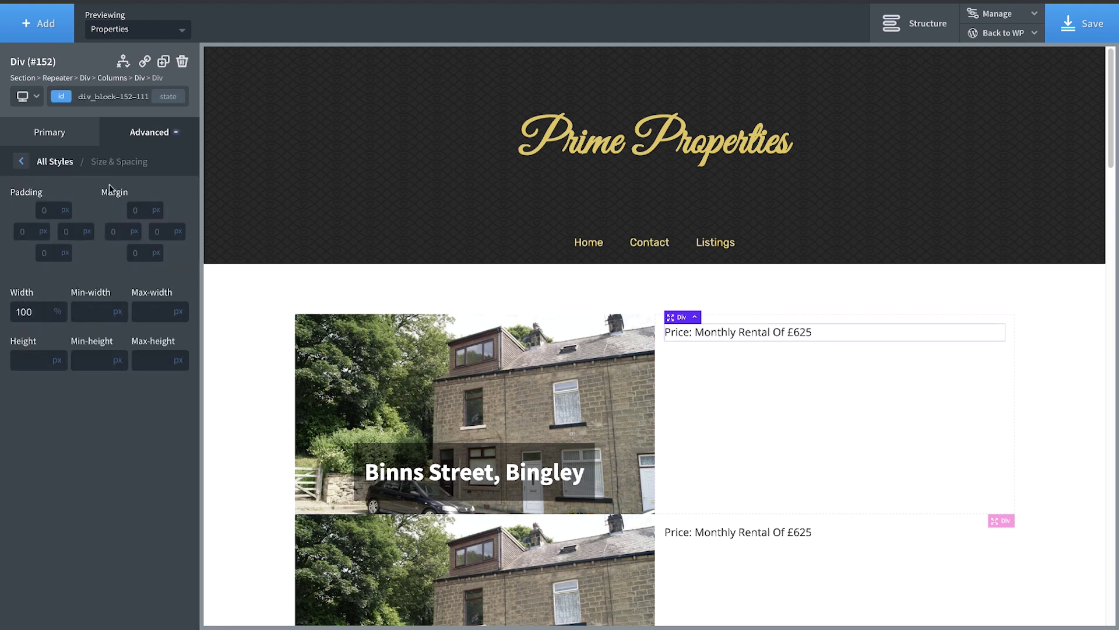
left_click(50, 255)
type("5")
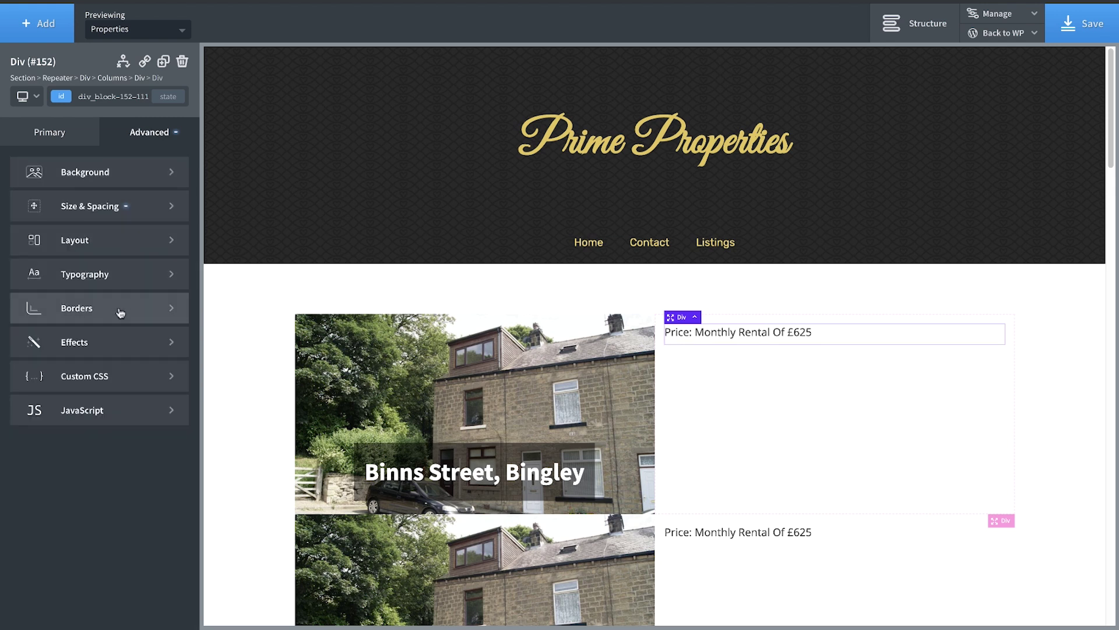
Give the price Div a 1px solid #d8d8d8 bottom border.
left_click(117, 309)
left_click(93, 216)
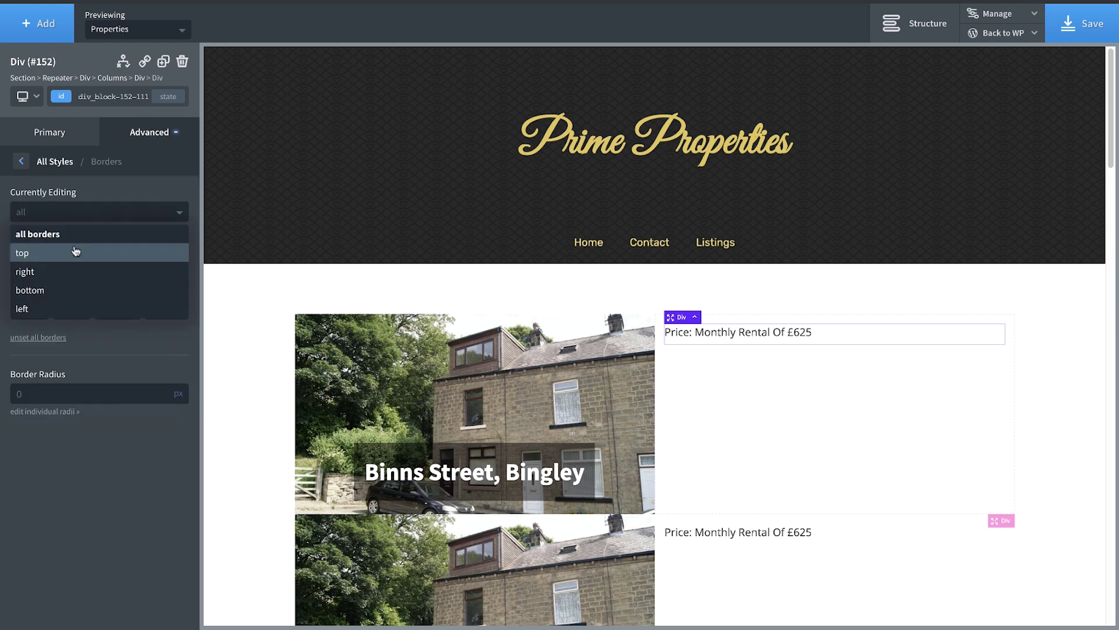
left_click(50, 288)
left_click(20, 260)
left_click_drag(40, 337, 4, 291)
left_click(4, 291)
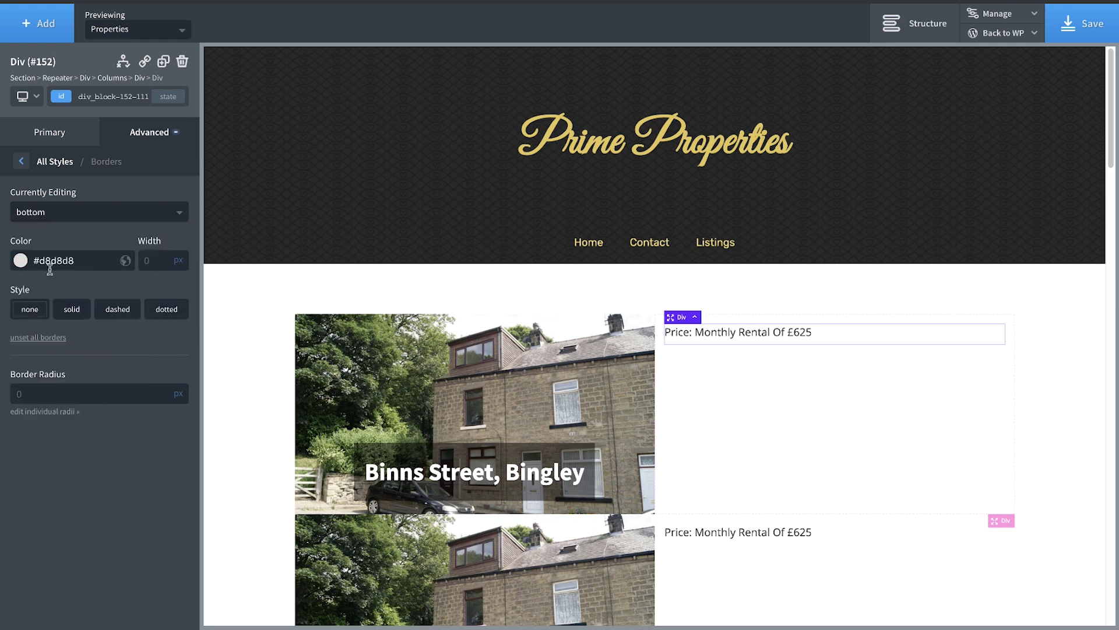
type("1")
left_click(72, 309)
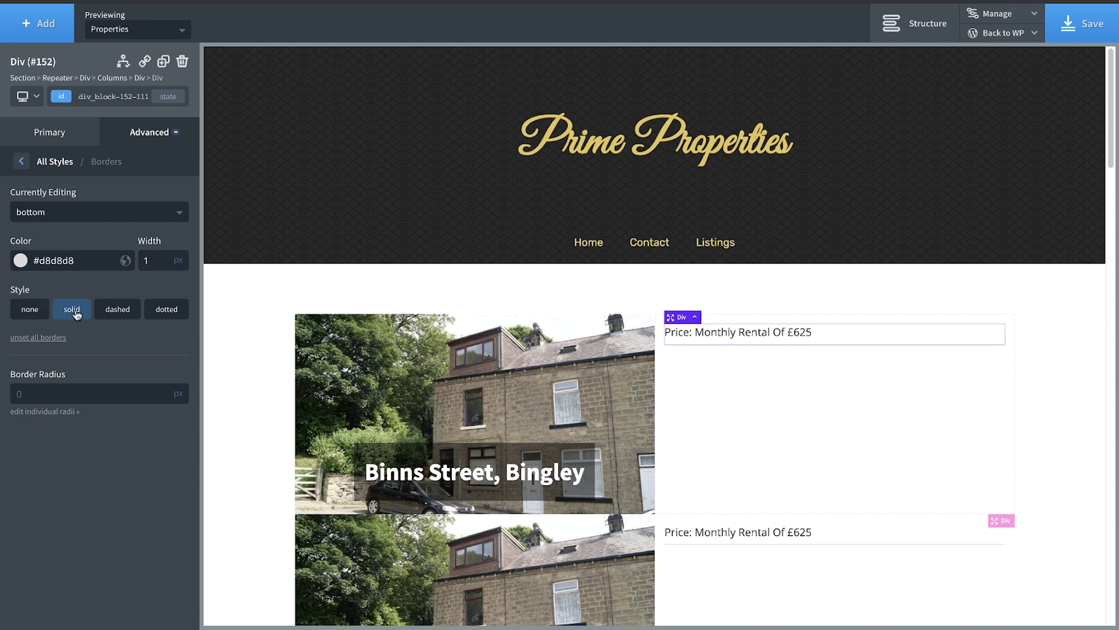
left_click(1067, 381)
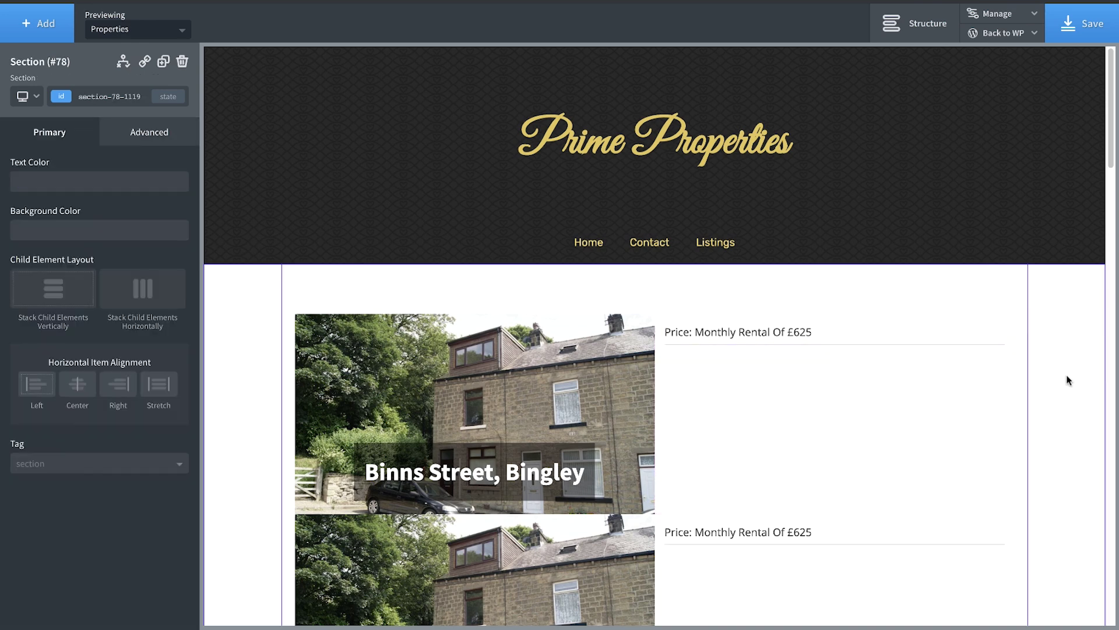
Duplicate the price row and replace its text with the ACF Bedrooms field.
left_click(934, 342)
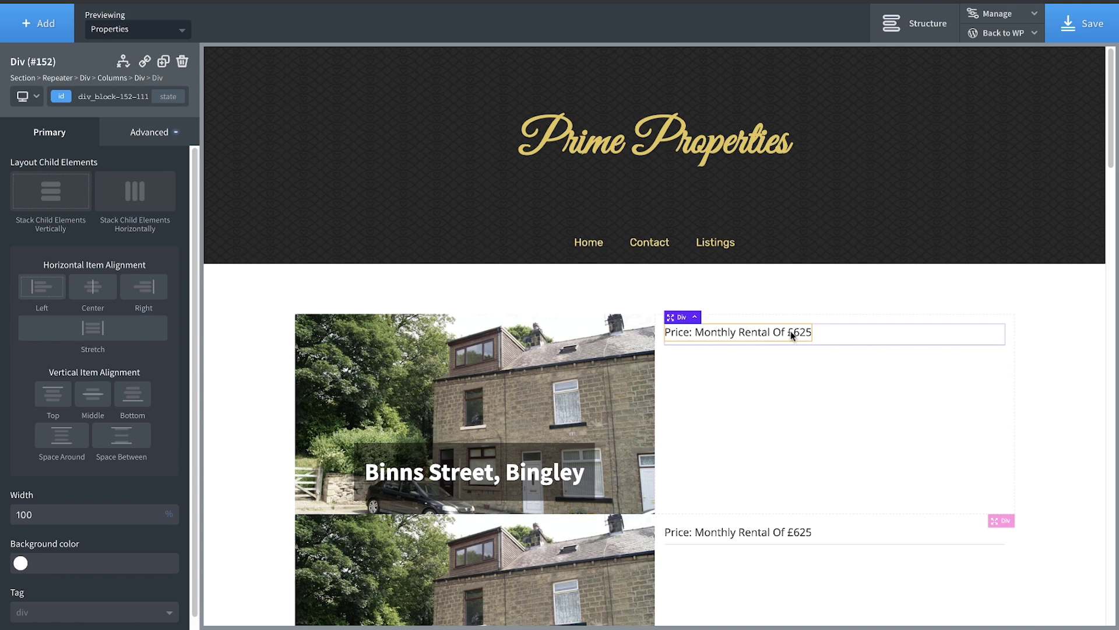
left_click(163, 60)
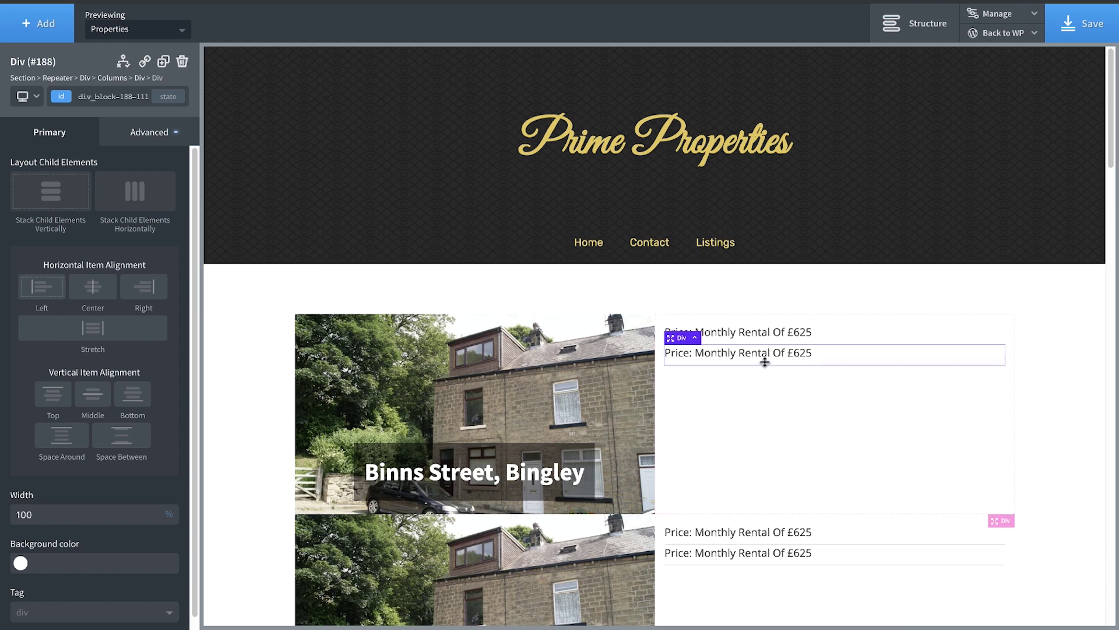
double_click(766, 358)
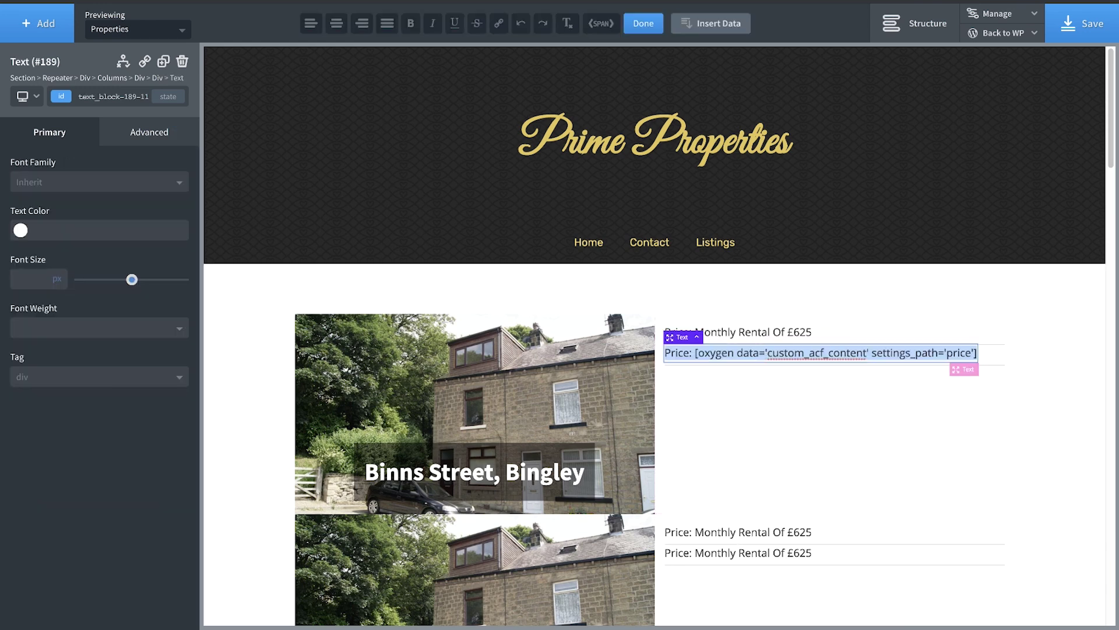
left_click(712, 25)
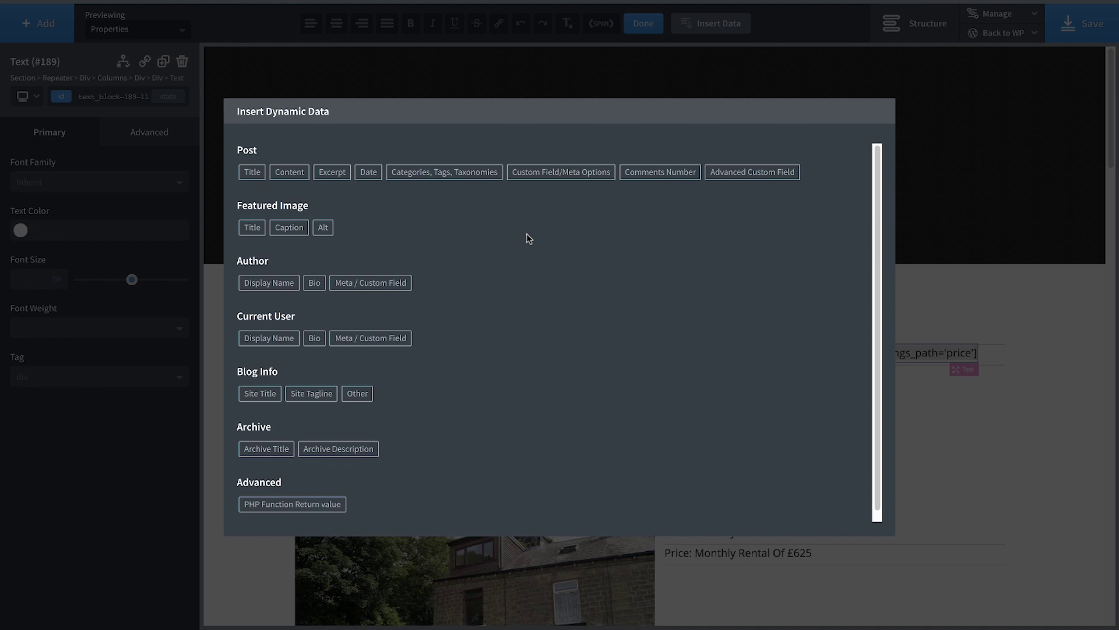
left_click(723, 174)
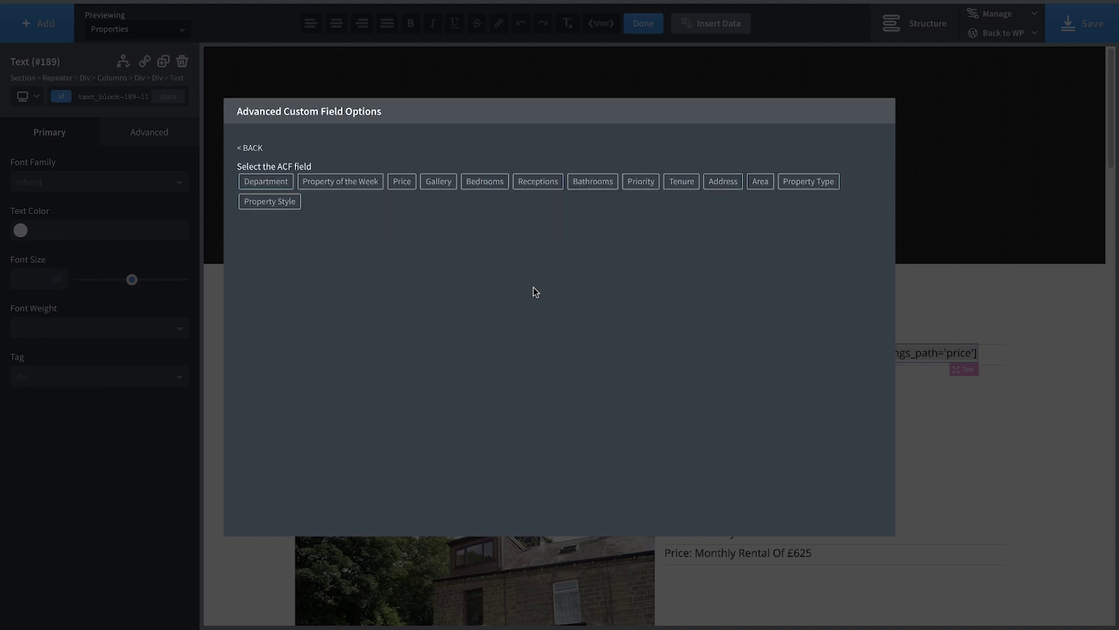
left_click(484, 186)
left_click(280, 227)
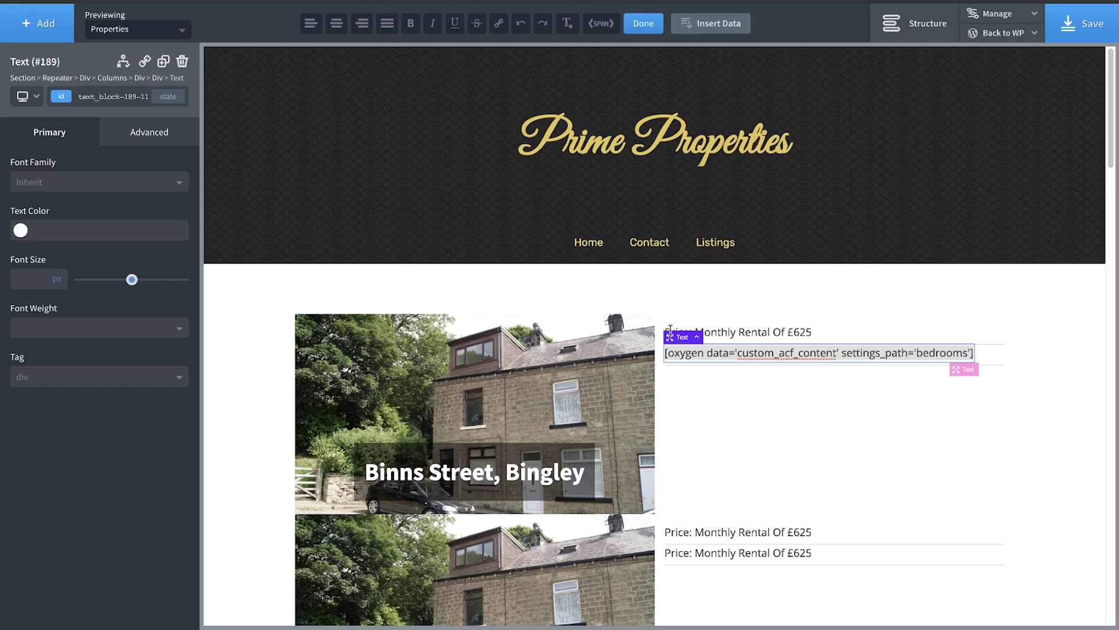
left_click(676, 361)
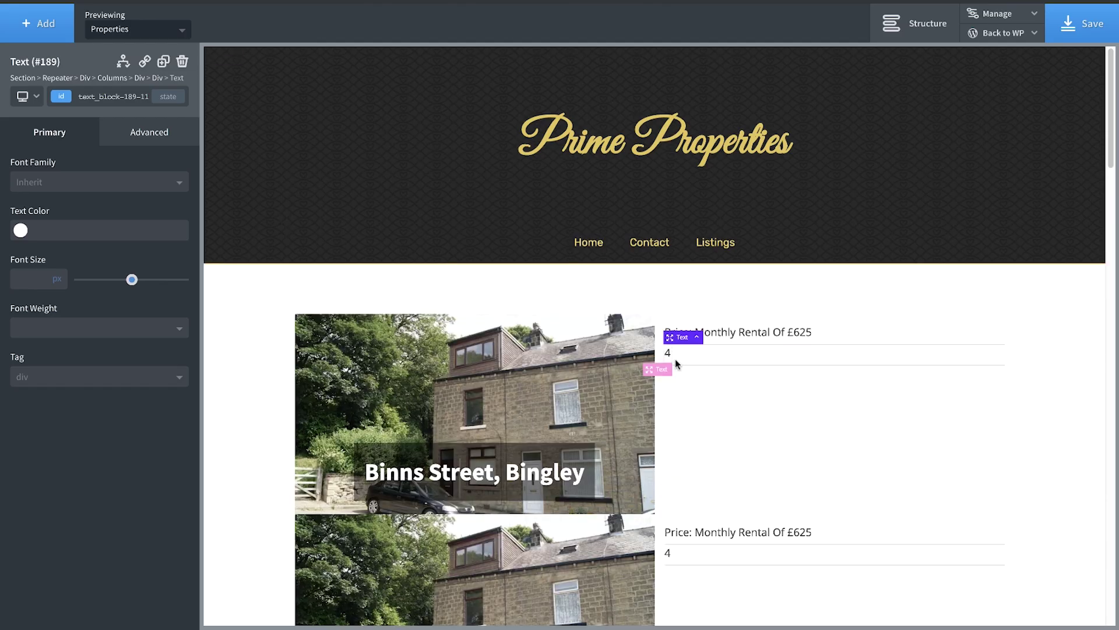
Prefix the bedrooms row with the label 'Bedrooms:'.
double_click(675, 358)
type("Bedrooms:")
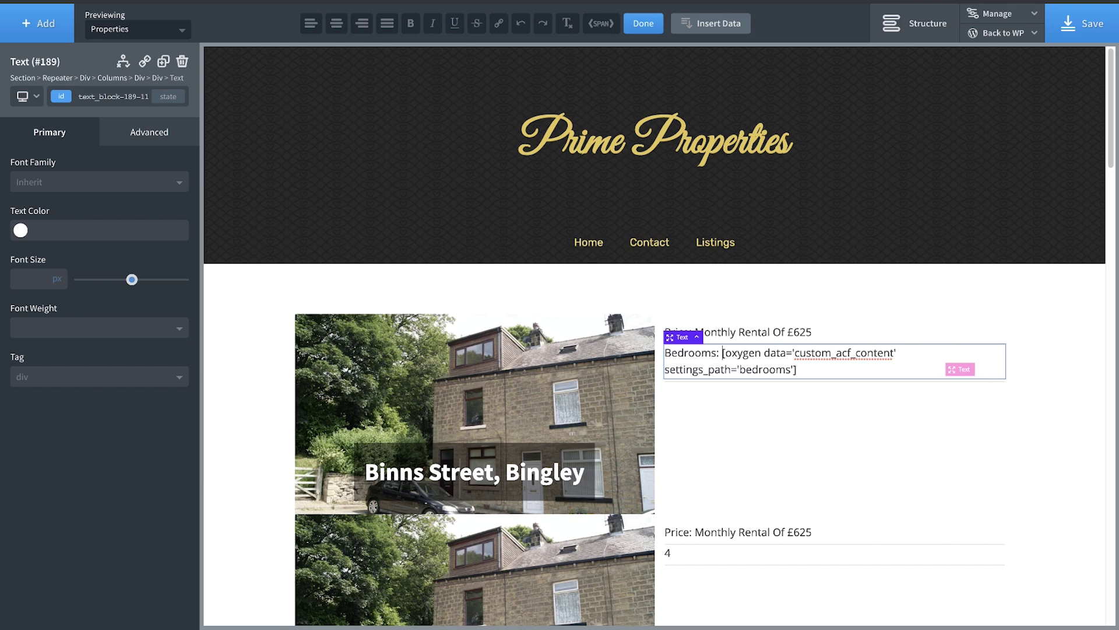
left_click(726, 404)
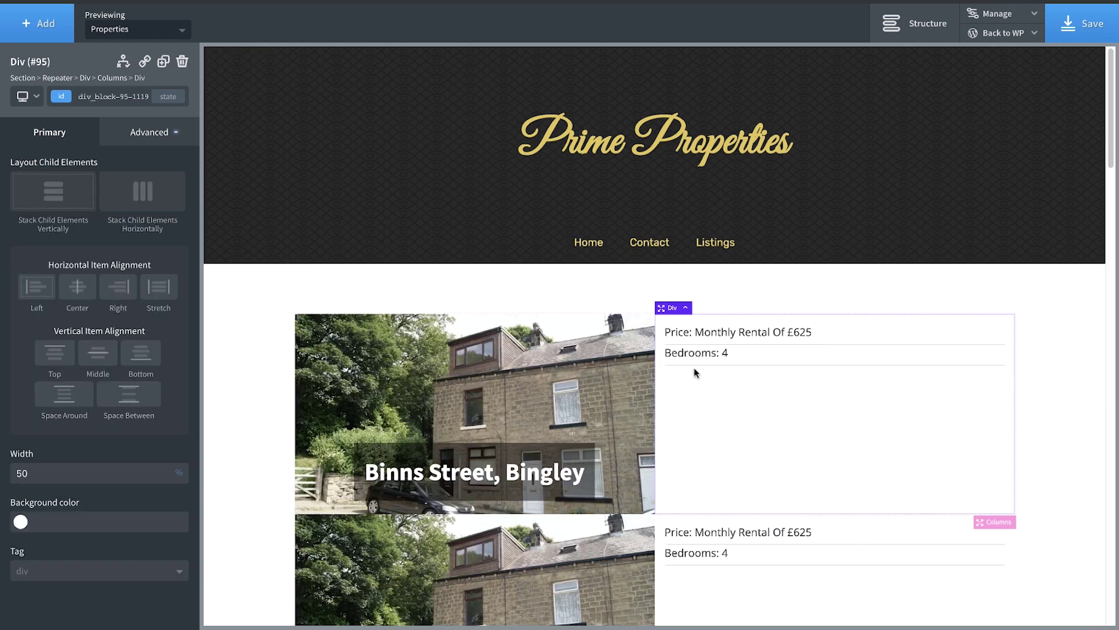
Duplicate the Bedrooms row and insert the ACF Bathrooms field into the copy.
left_click(684, 358)
left_click(696, 337)
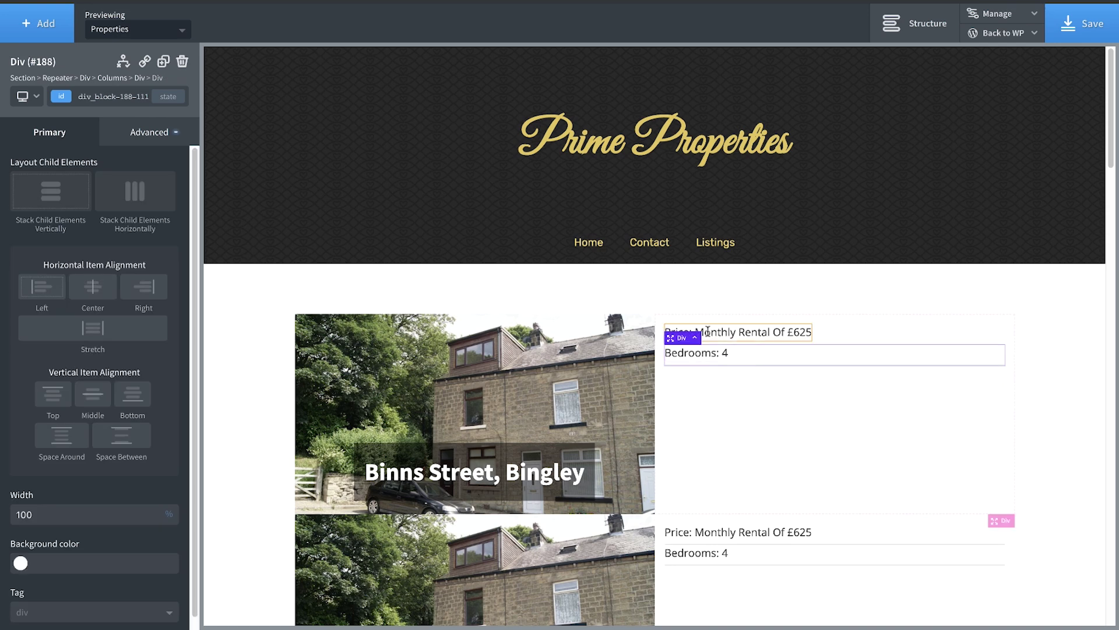
left_click(163, 61)
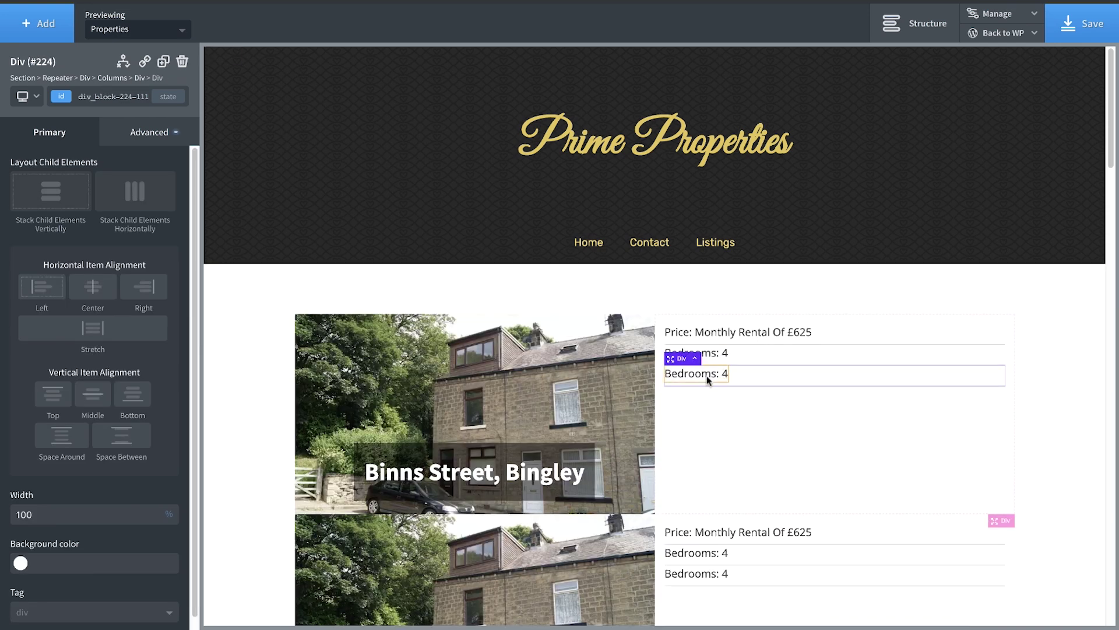
double_click(706, 377)
left_click(723, 25)
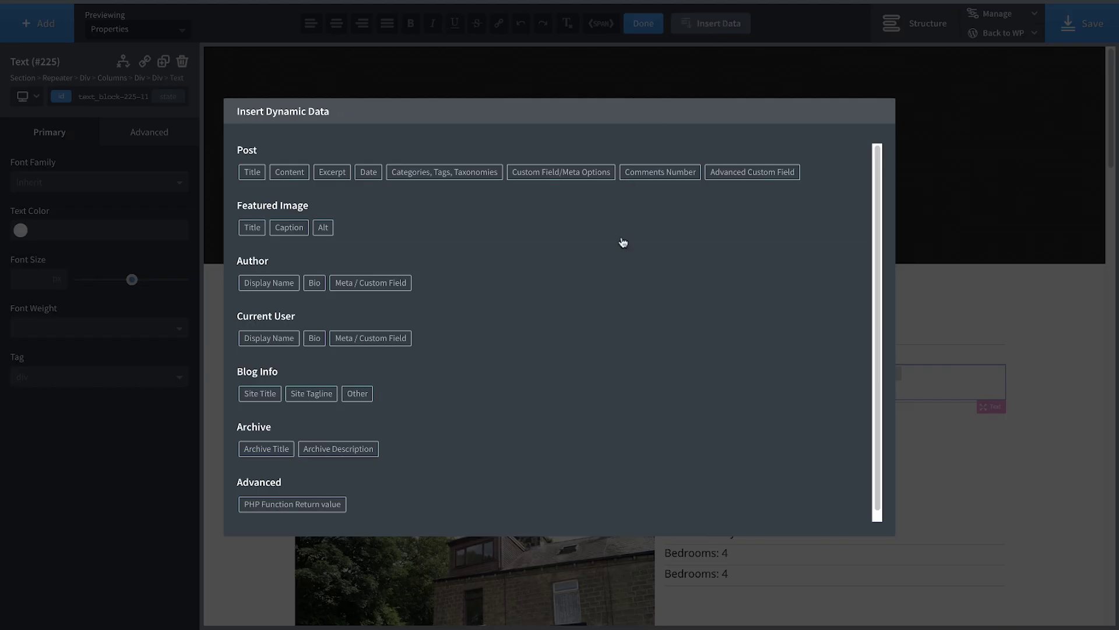
left_click(739, 171)
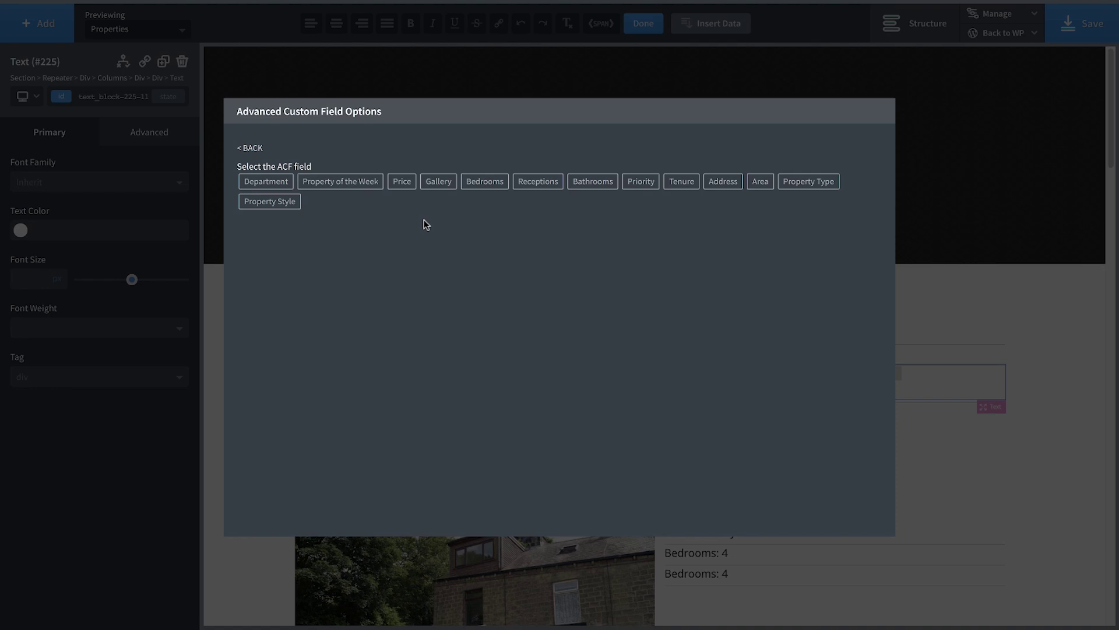
left_click(592, 182)
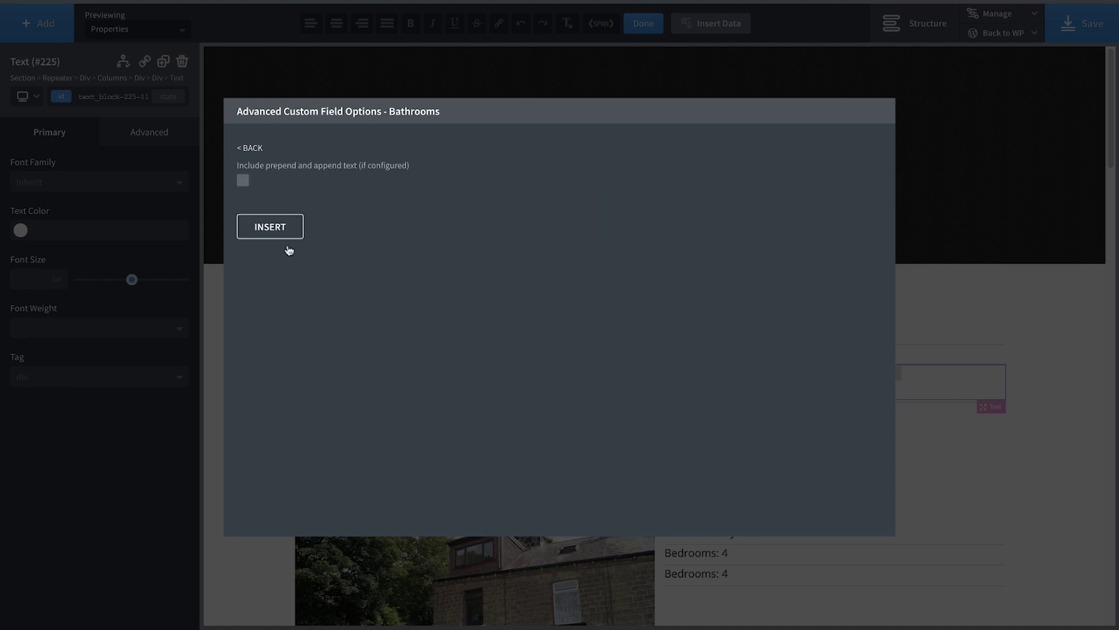
left_click(274, 229)
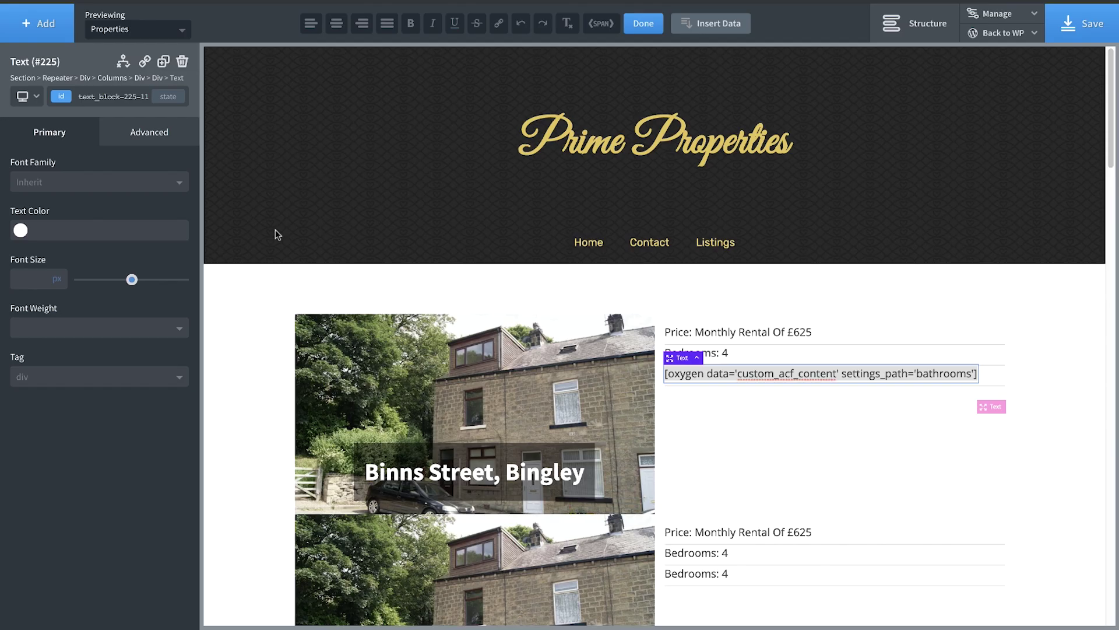
Prefix the row with 'Bathrooms:' and duplicate it to make a fourth row.
left_click(666, 373)
type("Bathrooms:")
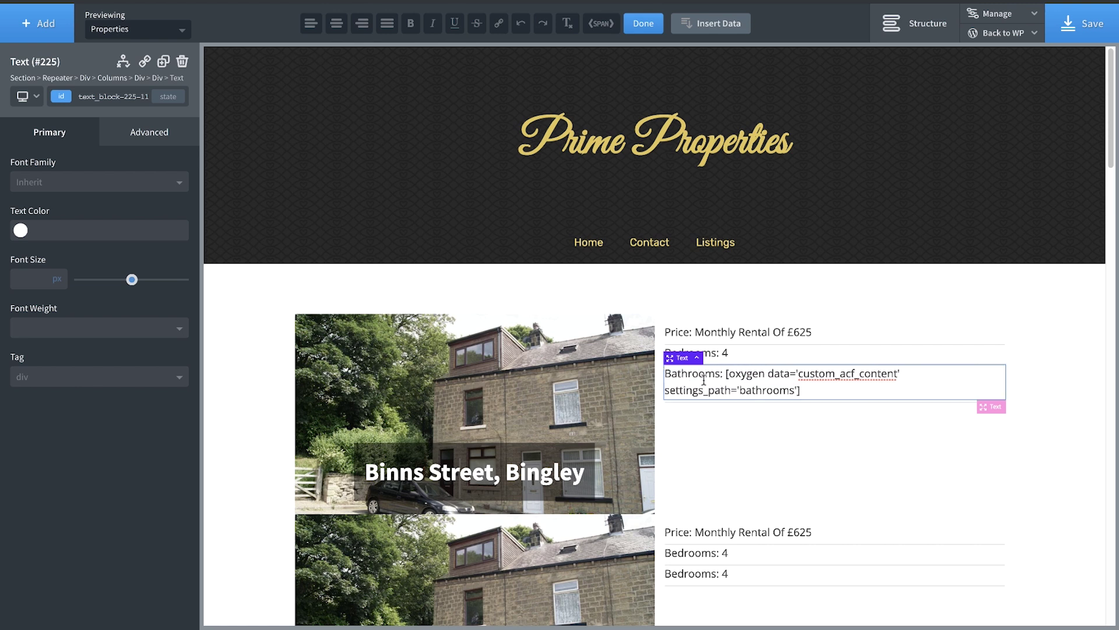
left_click(883, 432)
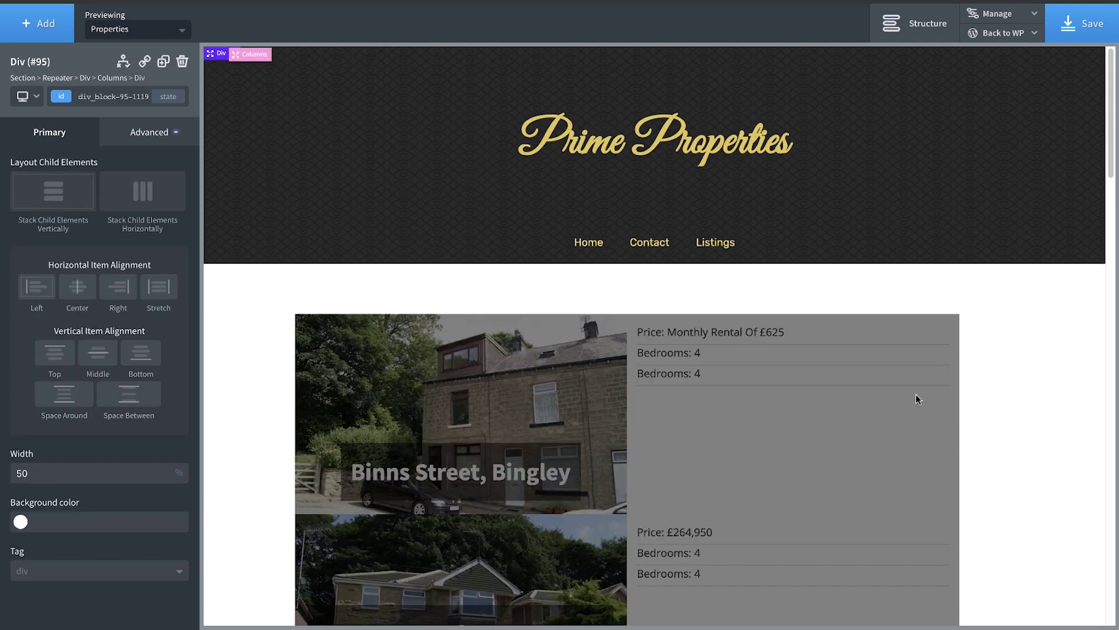
left_click(922, 381)
key("ctrl+d")
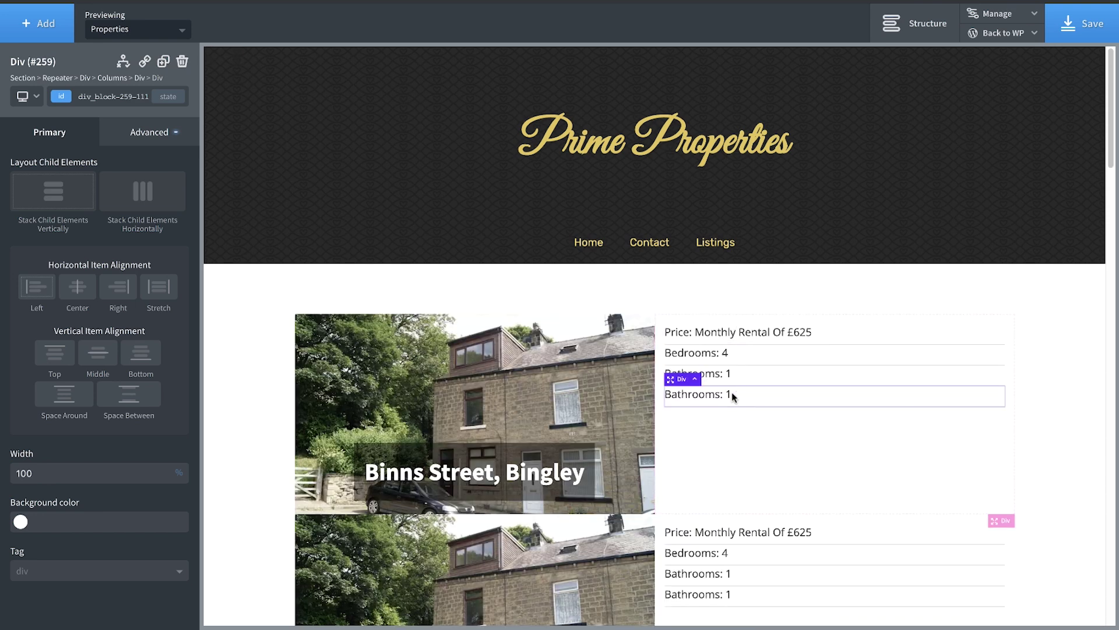
Replace the fourth row's text with the ACF Address field.
double_click(732, 391)
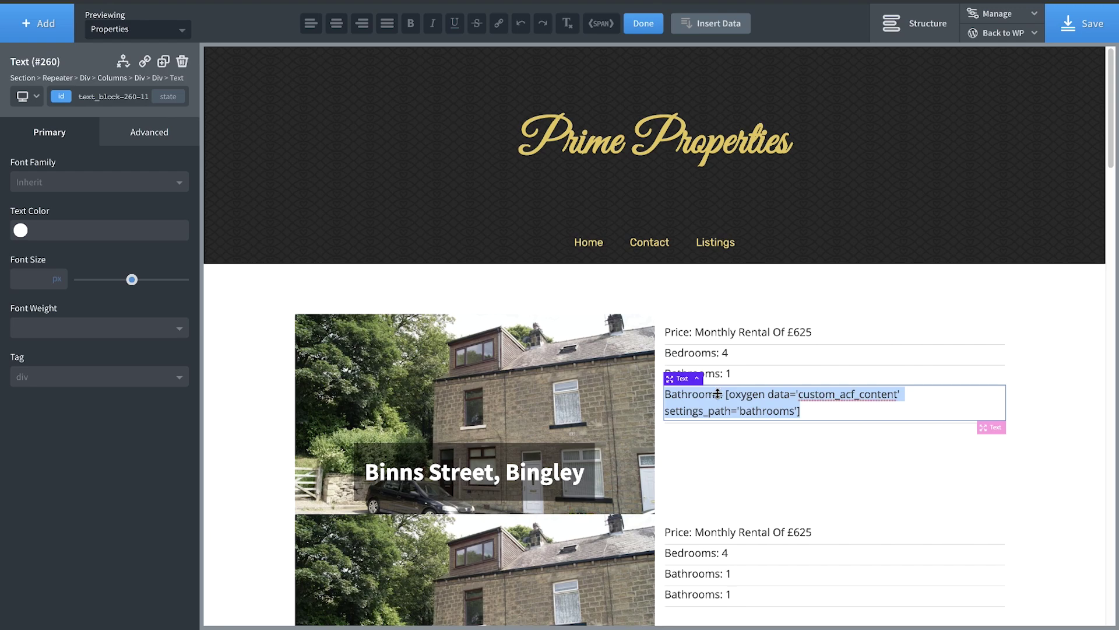
left_click(722, 24)
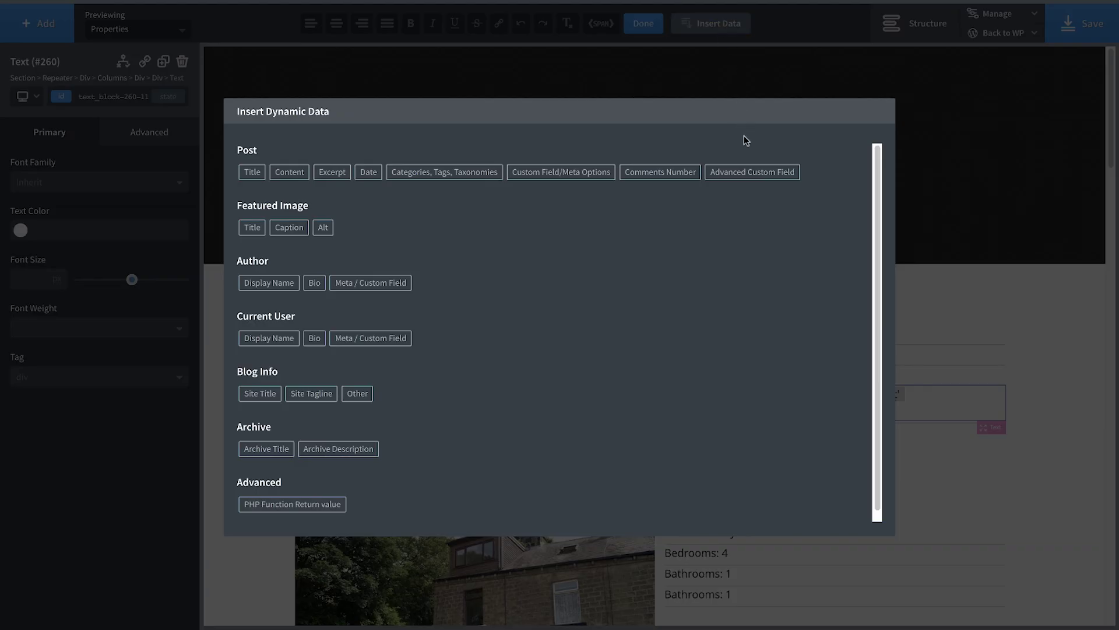
left_click(752, 172)
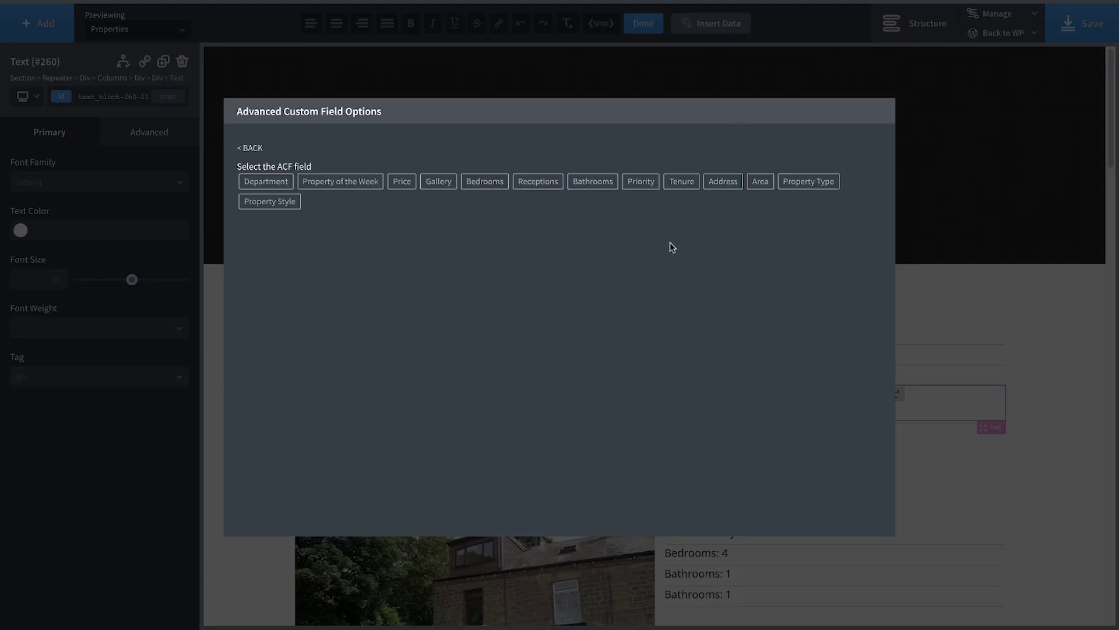
left_click(724, 182)
left_click(877, 446)
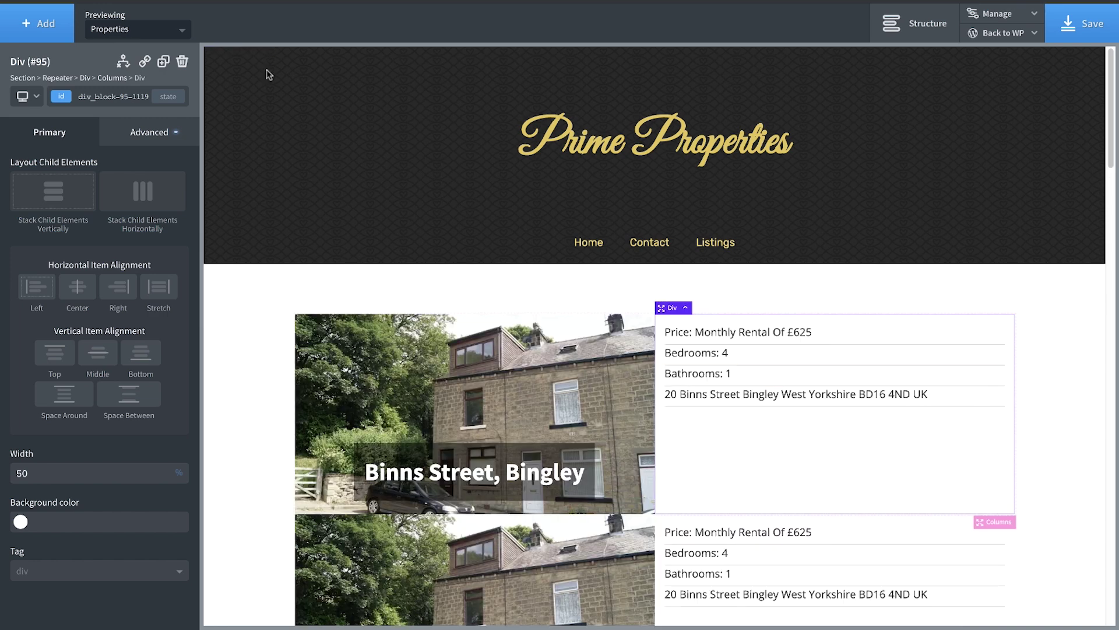
Add a button linked to the post Permalink and labelled 'View Property'.
left_click(38, 23)
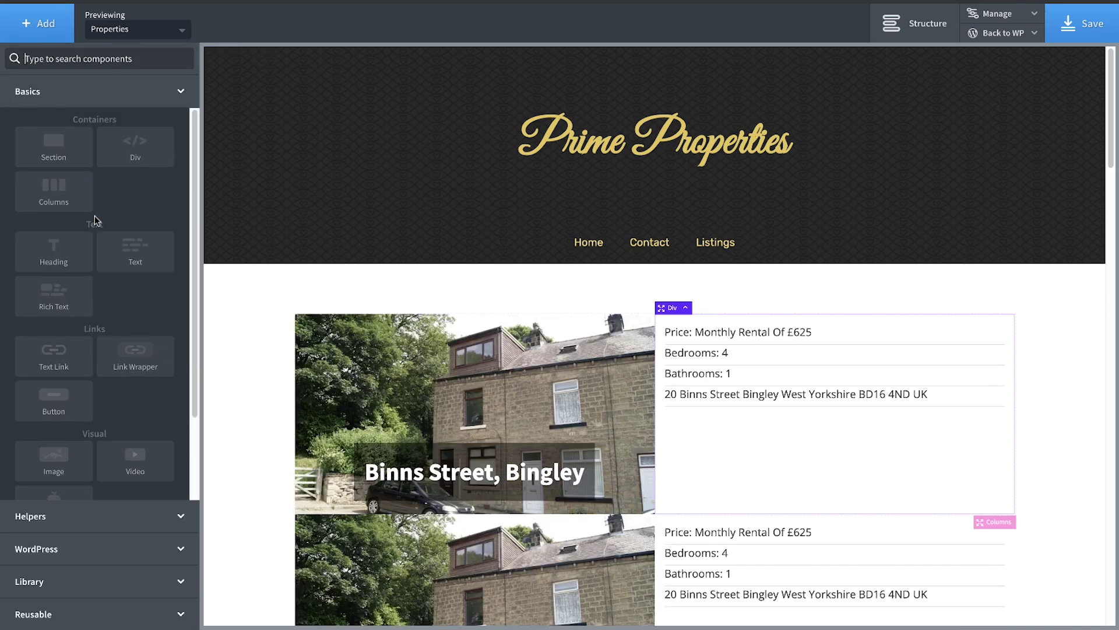
left_click(54, 401)
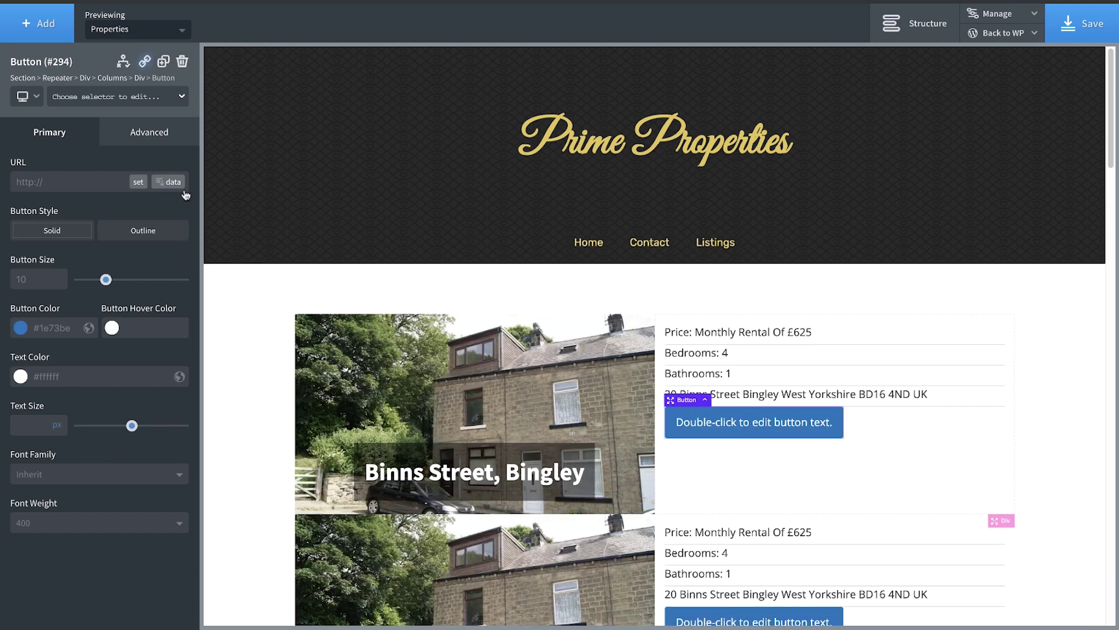
left_click(178, 181)
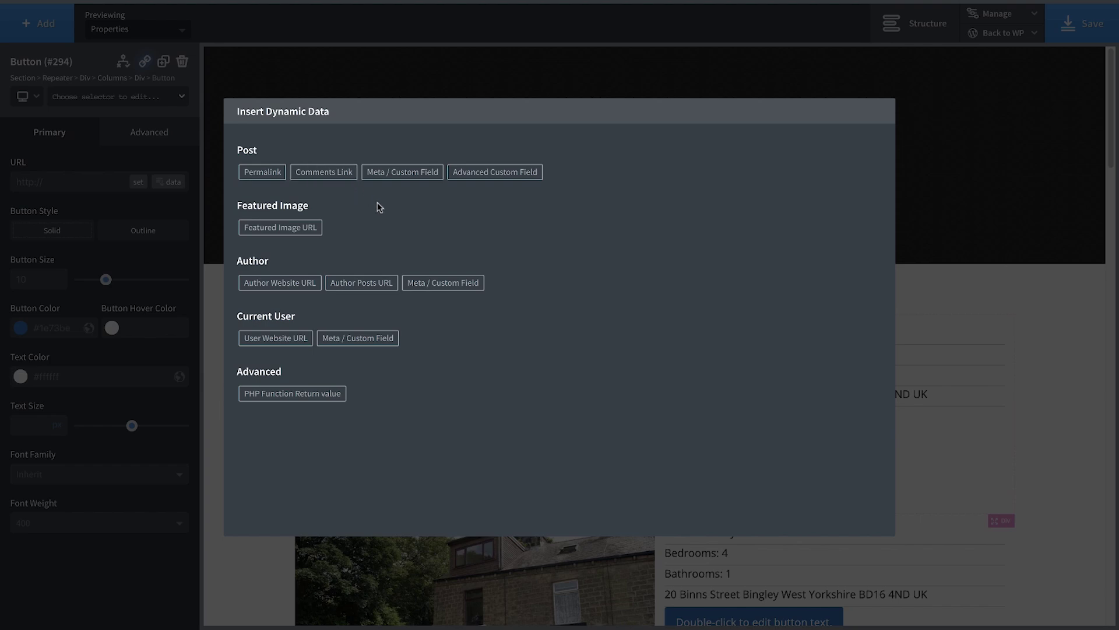
left_click(266, 177)
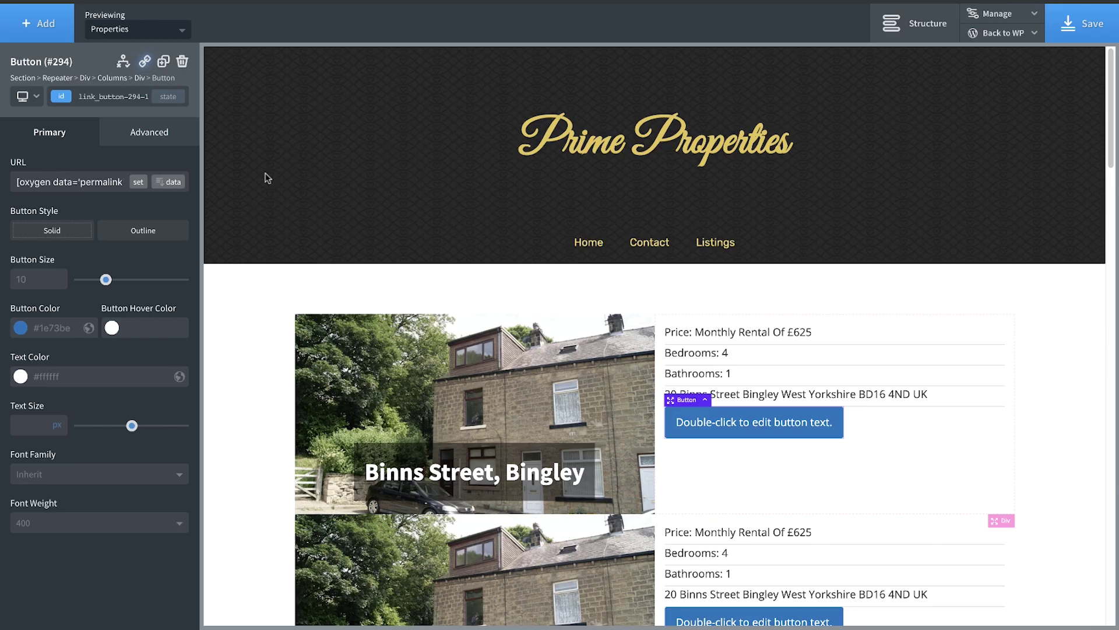
double_click(752, 424)
type("View Property")
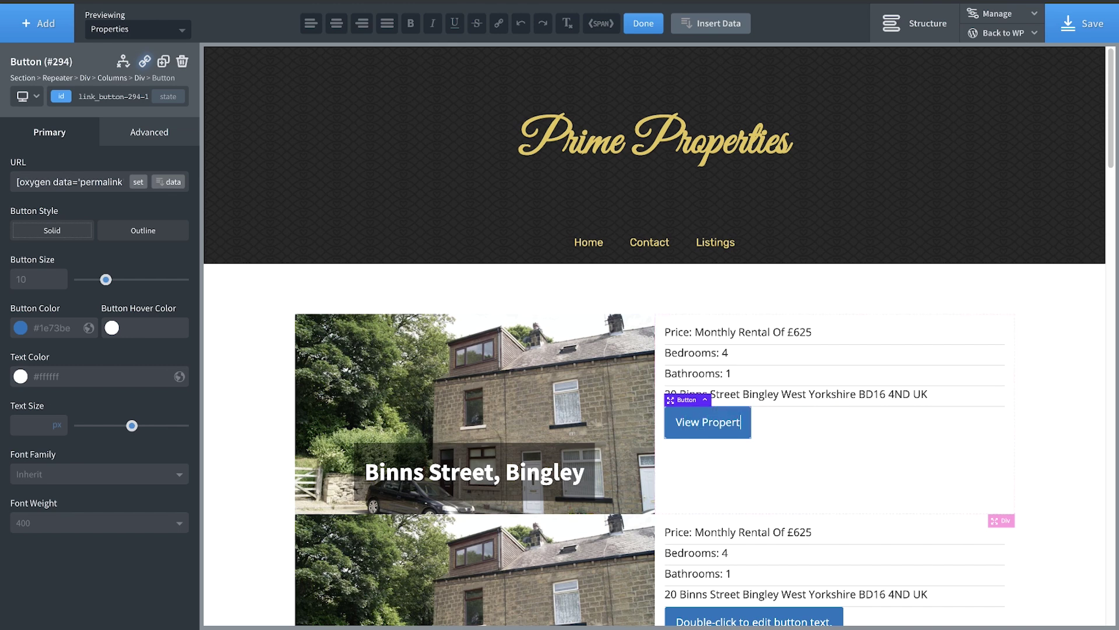
Give the button the dark global background colour and LightGold text.
left_click(35, 331)
left_click(59, 495)
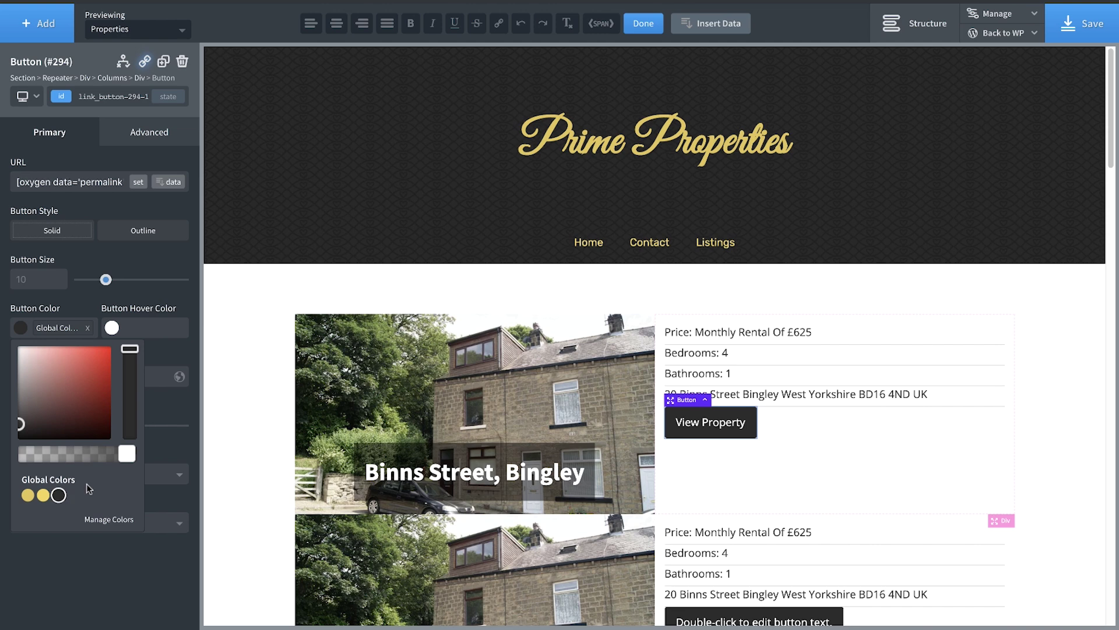
left_click(84, 298)
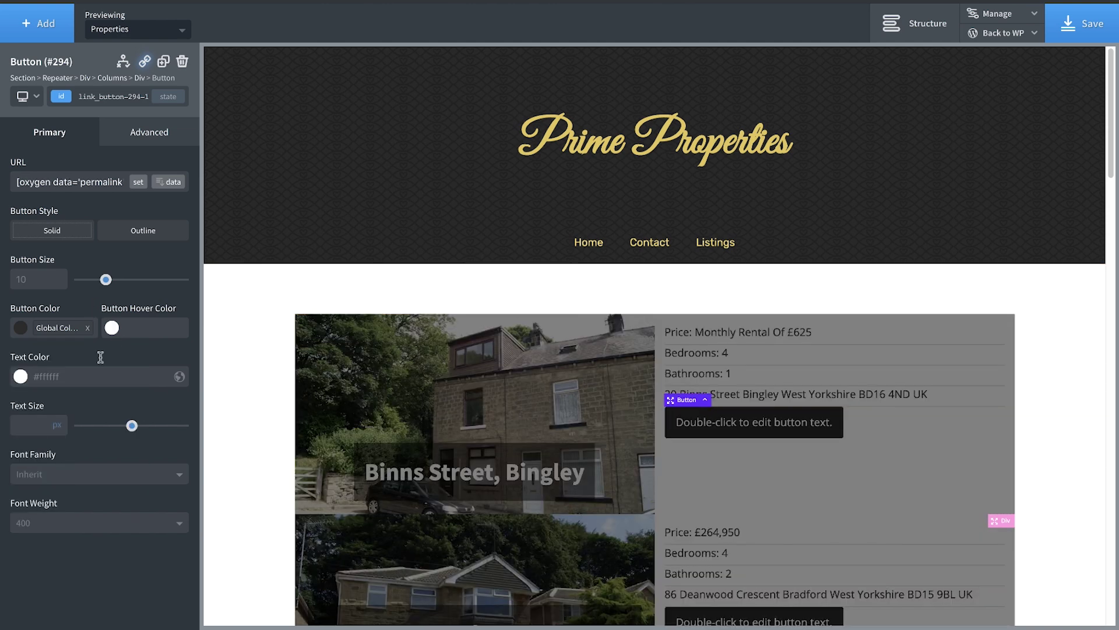
left_click(20, 376)
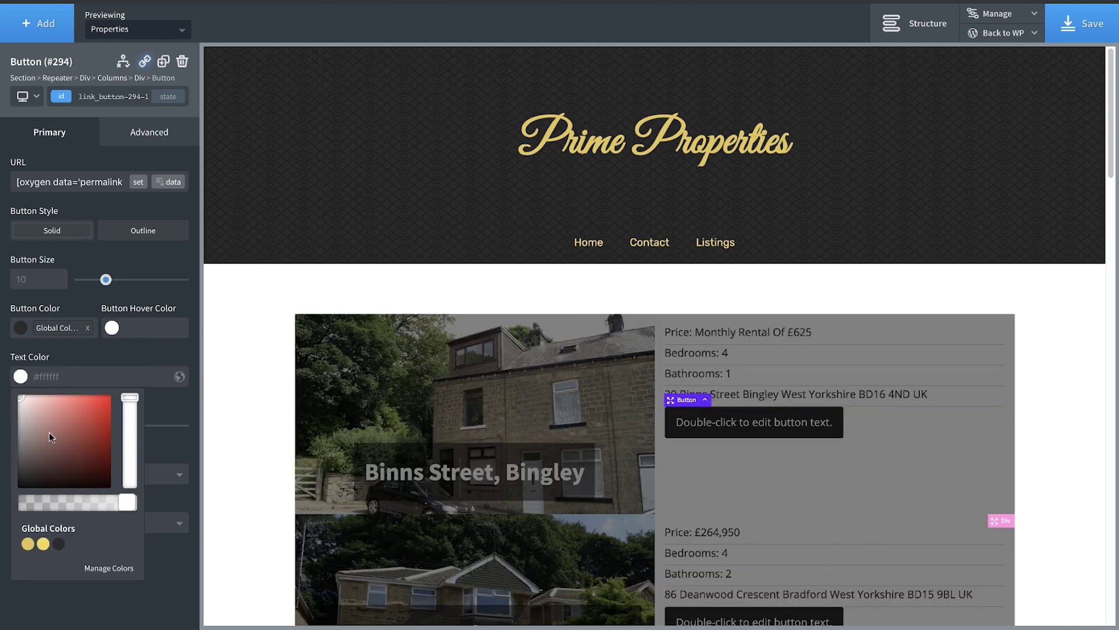
left_click(43, 542)
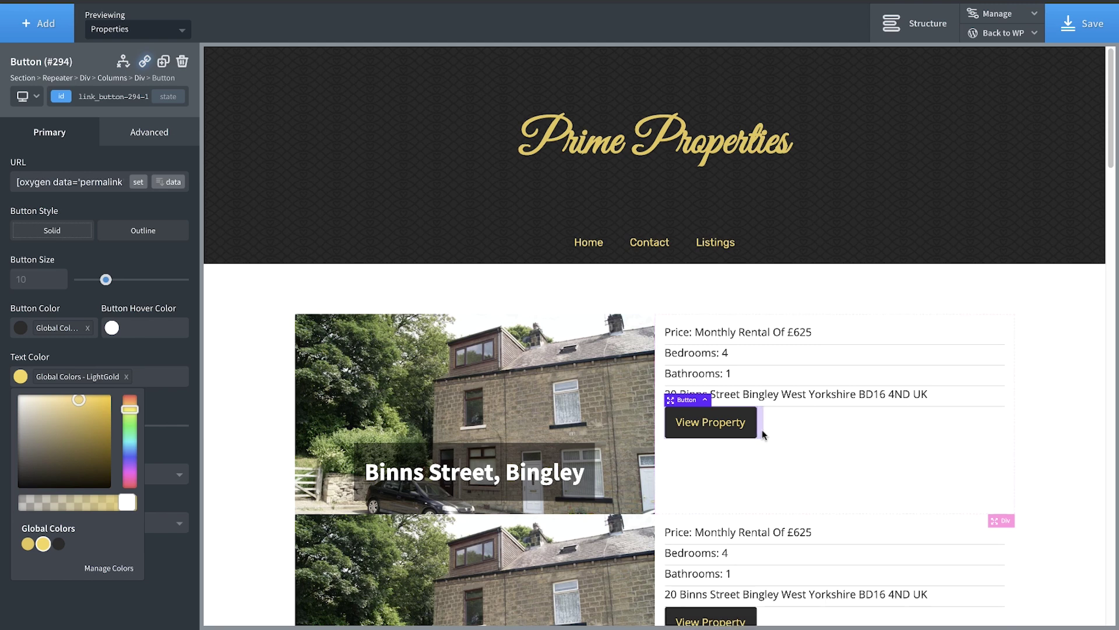
Add about 31px of top margin above the View Property button.
left_click(830, 442)
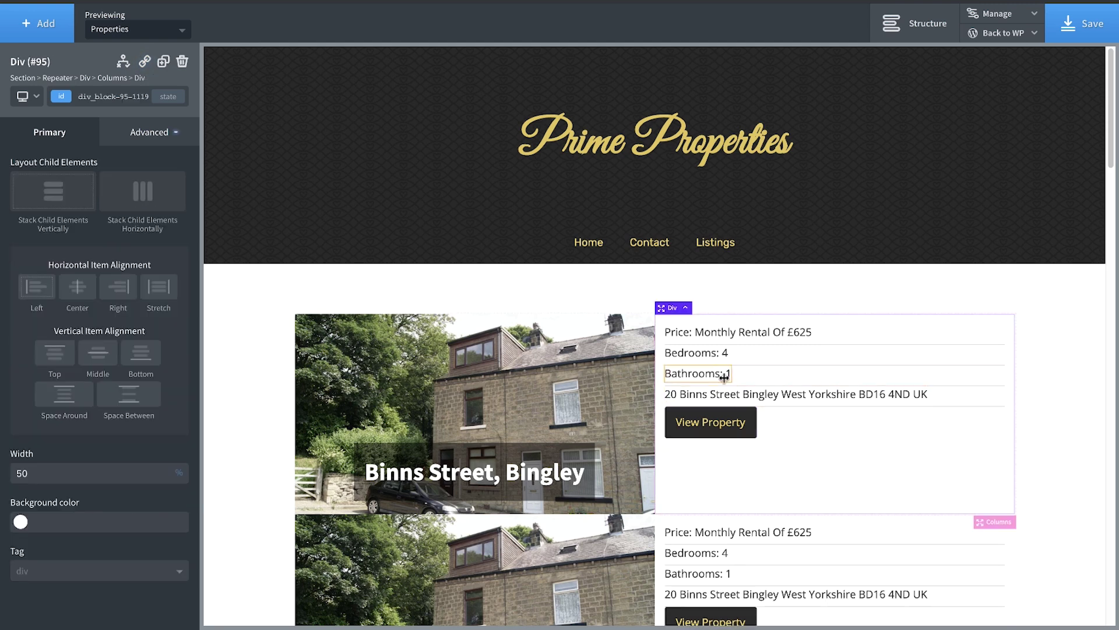
left_click(724, 426)
left_click_drag(717, 406, 721, 427)
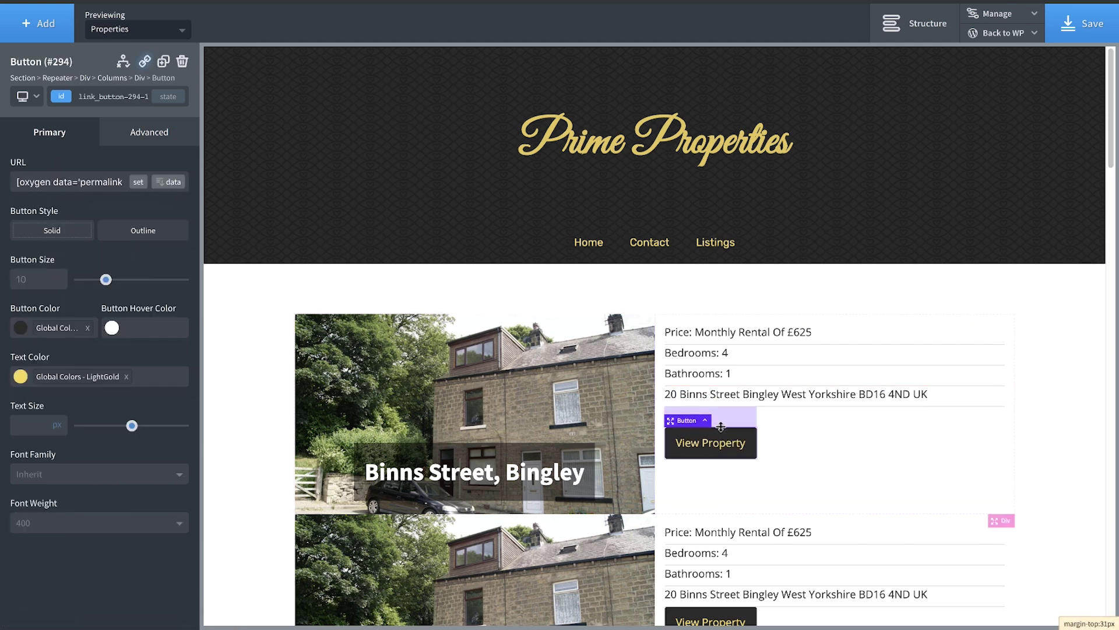
left_click(869, 464)
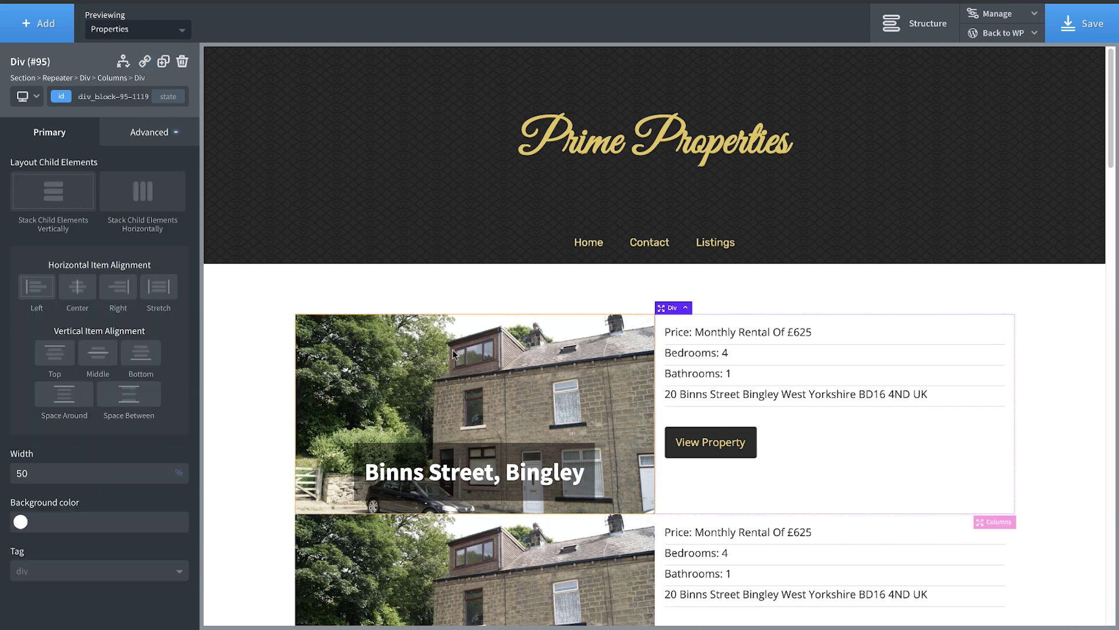
Give the property card div 15px padding on all four sides.
left_click(1000, 522)
left_click(1003, 523)
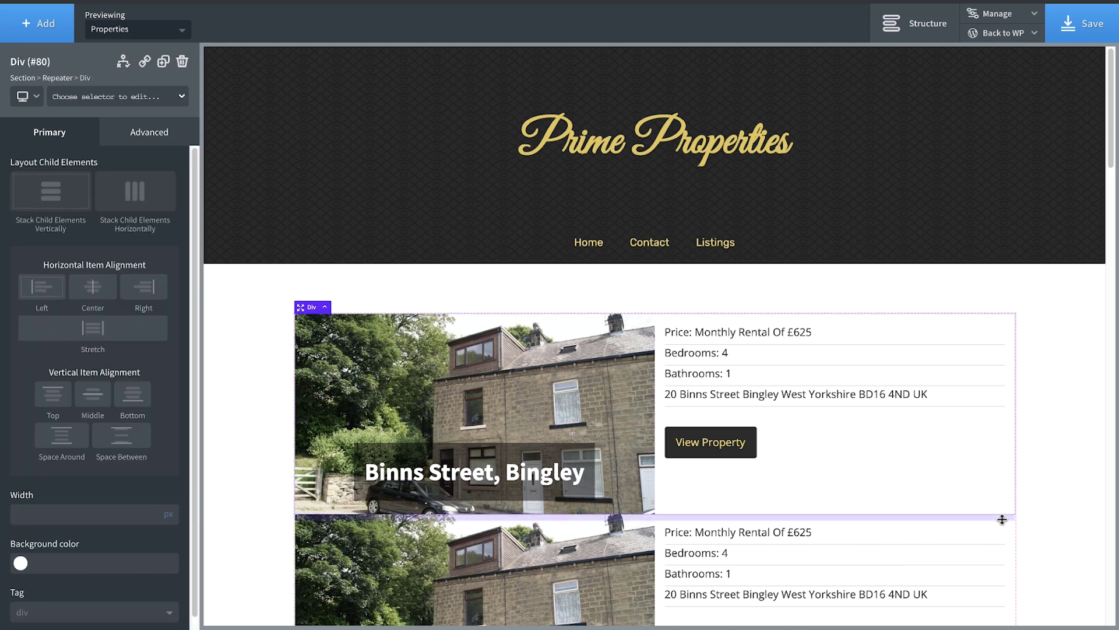
left_click(139, 133)
left_click(107, 208)
left_click(52, 211)
type("15")
left_click(59, 271)
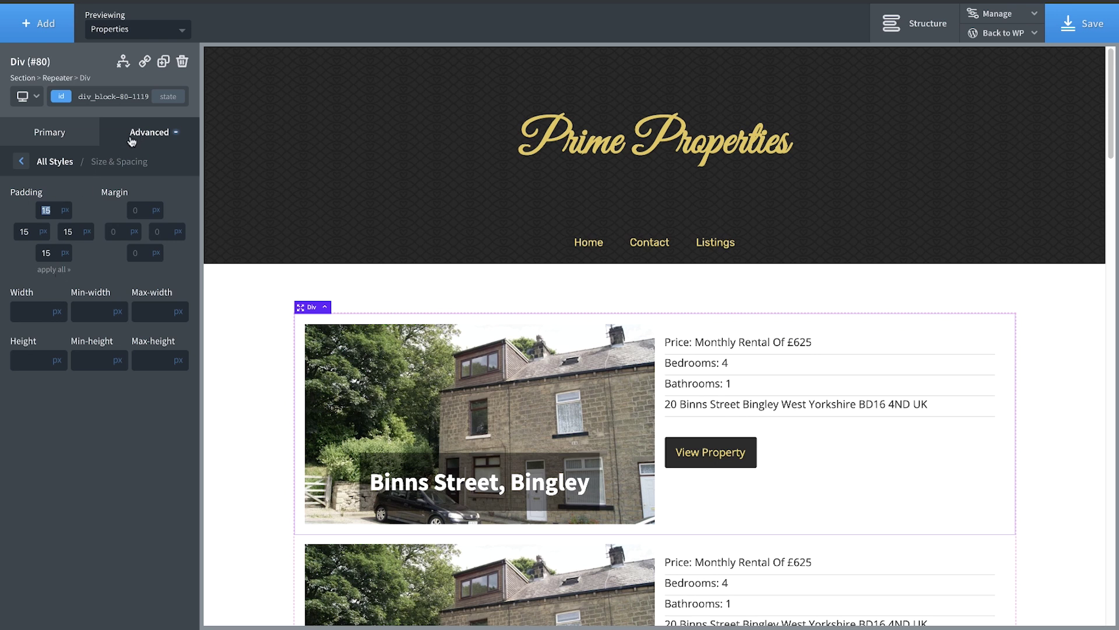
Set the card's background colour to light grey #f9f9f9.
left_click(109, 143)
left_click(47, 169)
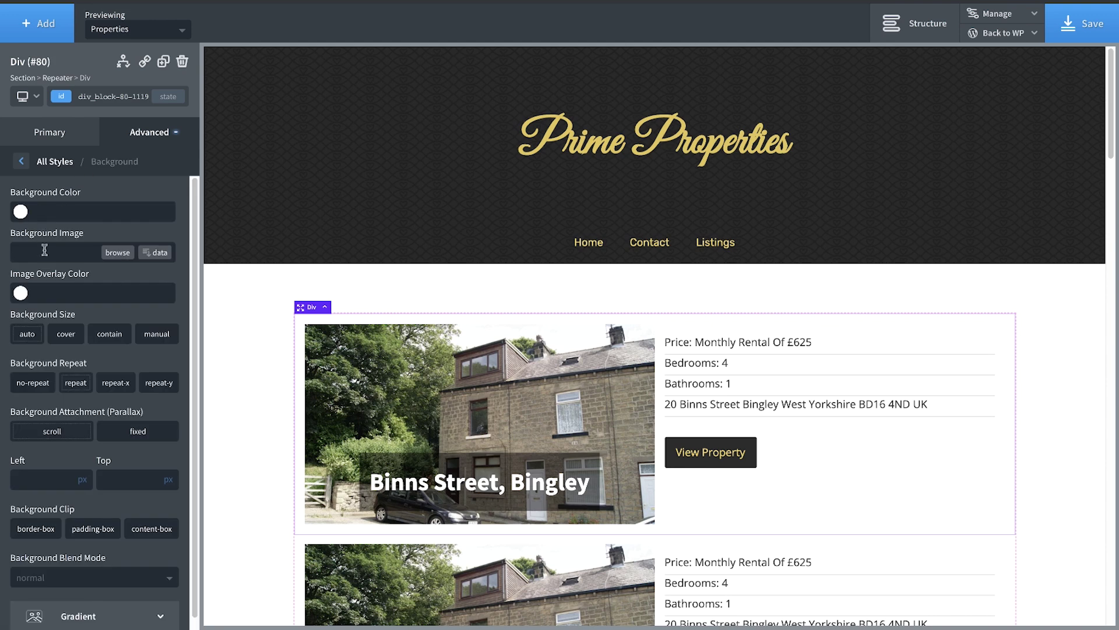
left_click(21, 212)
mouse_move(29, 242)
left_mouse_down()
mouse_move(19, 246)
mouse_move(12, 227)
mouse_move(14, 236)
left_mouse_up()
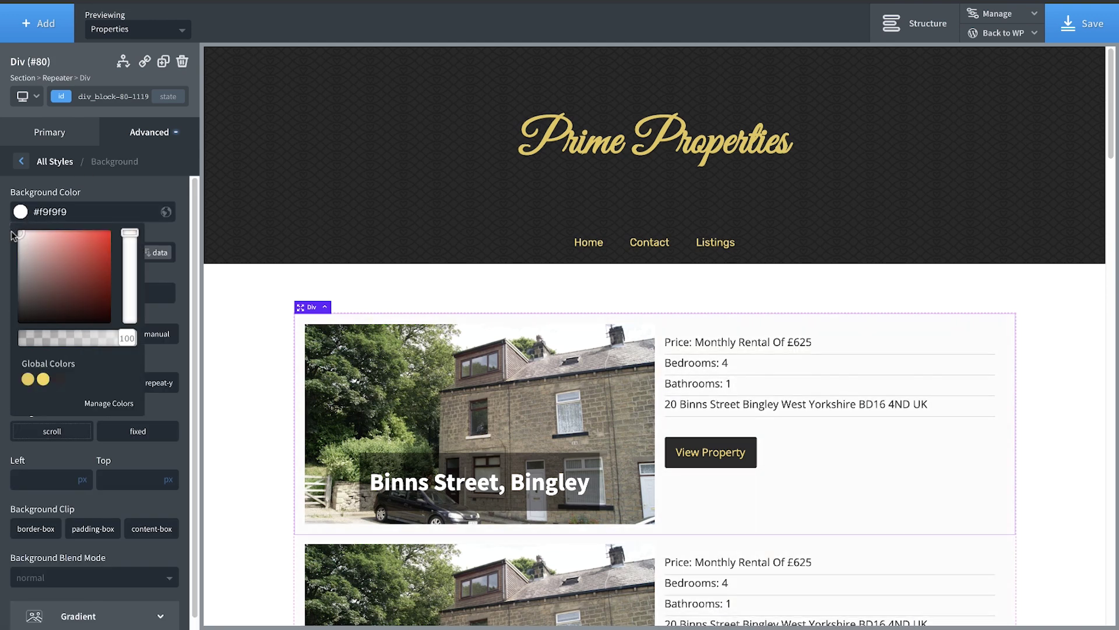
Give the card a 4px border radius on all corners.
left_click(155, 133)
left_click(133, 311)
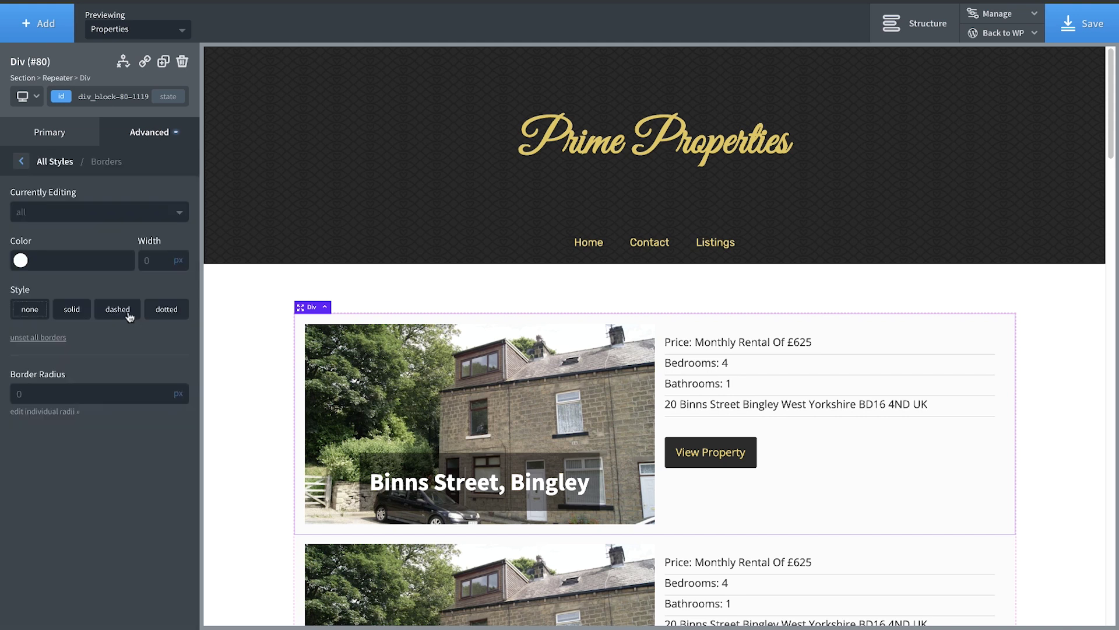
left_click(55, 411)
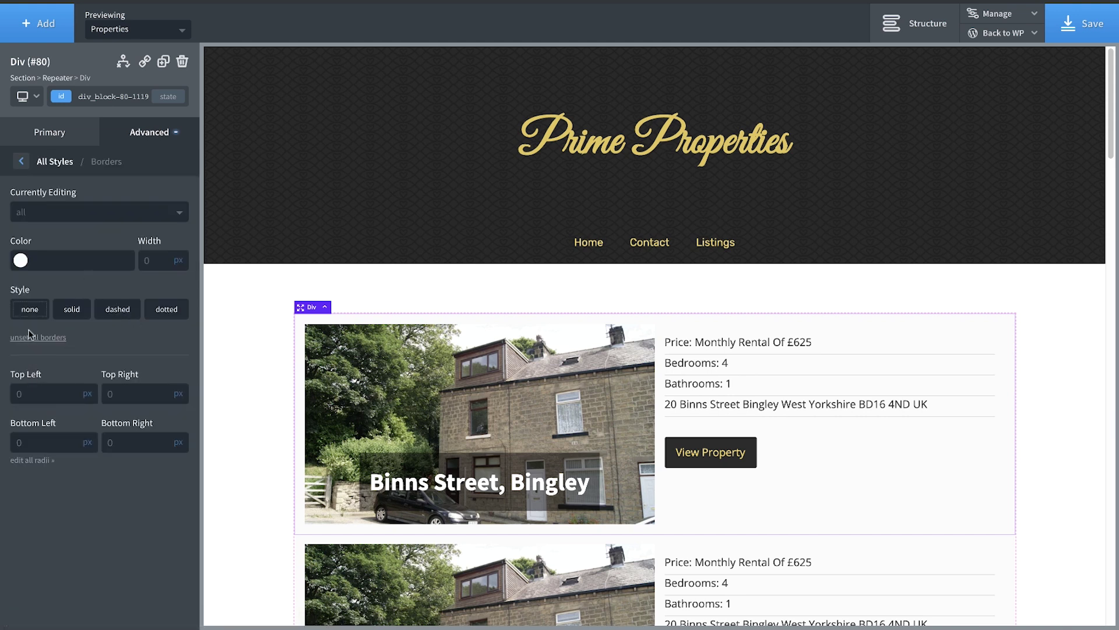
left_click(33, 460)
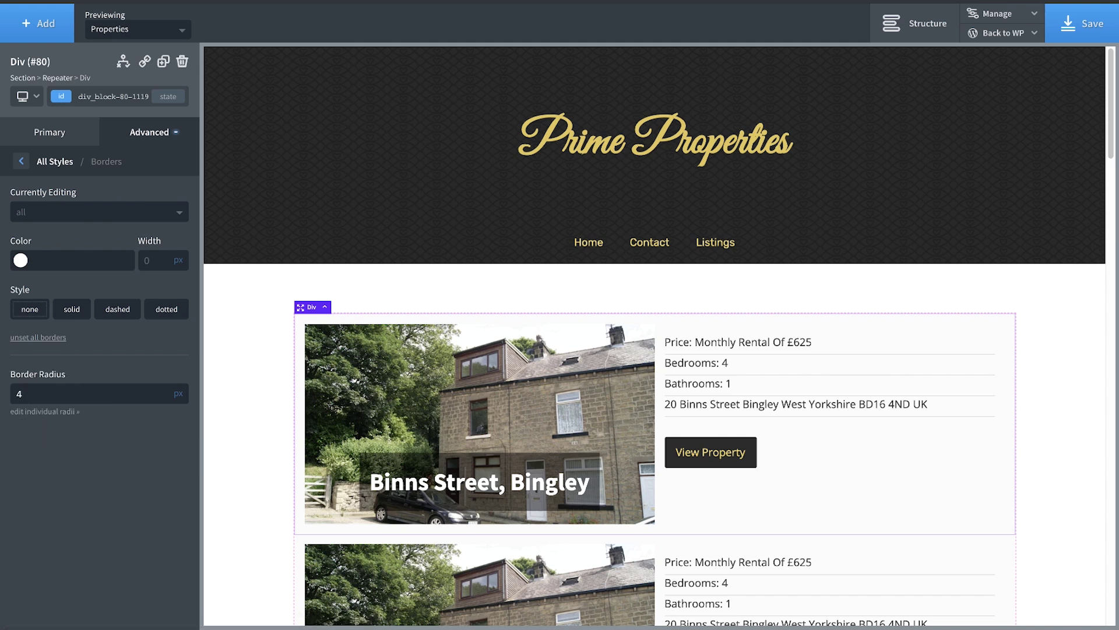
left_click(34, 389)
left_click(147, 137)
left_click(111, 350)
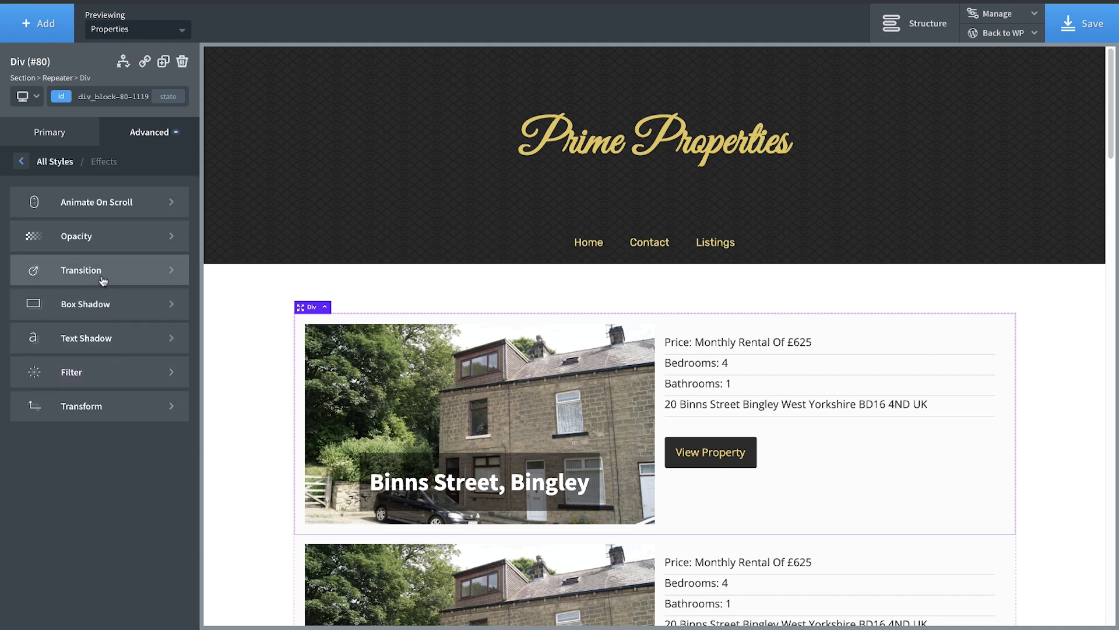
Set the card's box shadow colour to near-black at 22% opacity, rgba(2,2,2,0.22).
left_click(100, 315)
left_click(35, 250)
left_click_drag(21, 261, 31, 344)
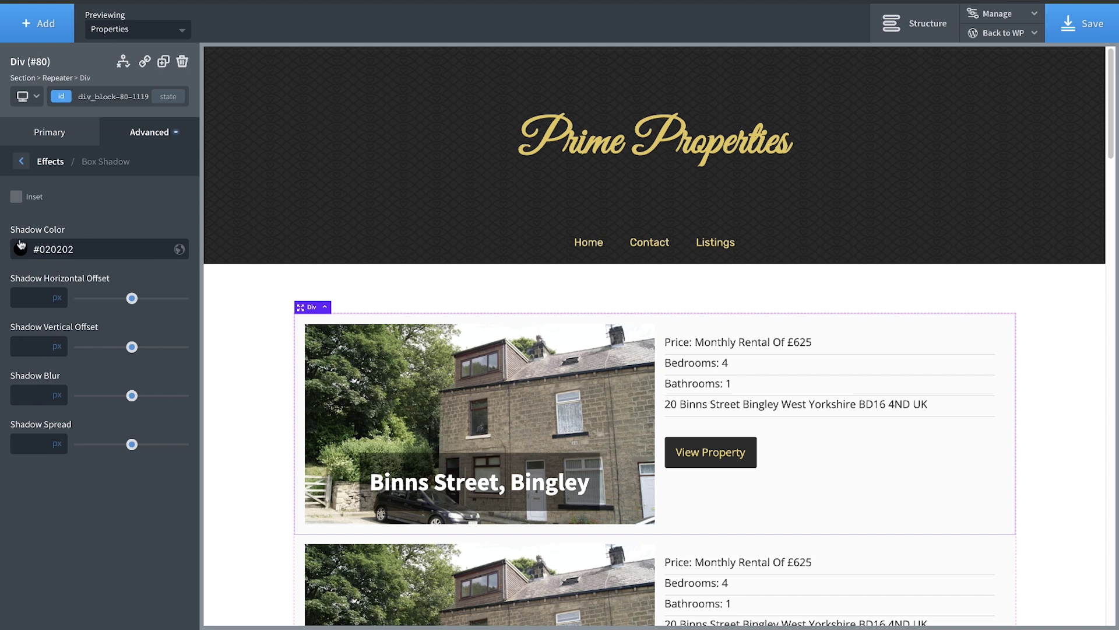
left_click(34, 250)
left_click_drag(134, 370, 49, 374)
Make it an outer shadow with 0 offsets, 25 blur and -10 spread.
left_click(114, 202)
left_click(33, 298)
type("0")
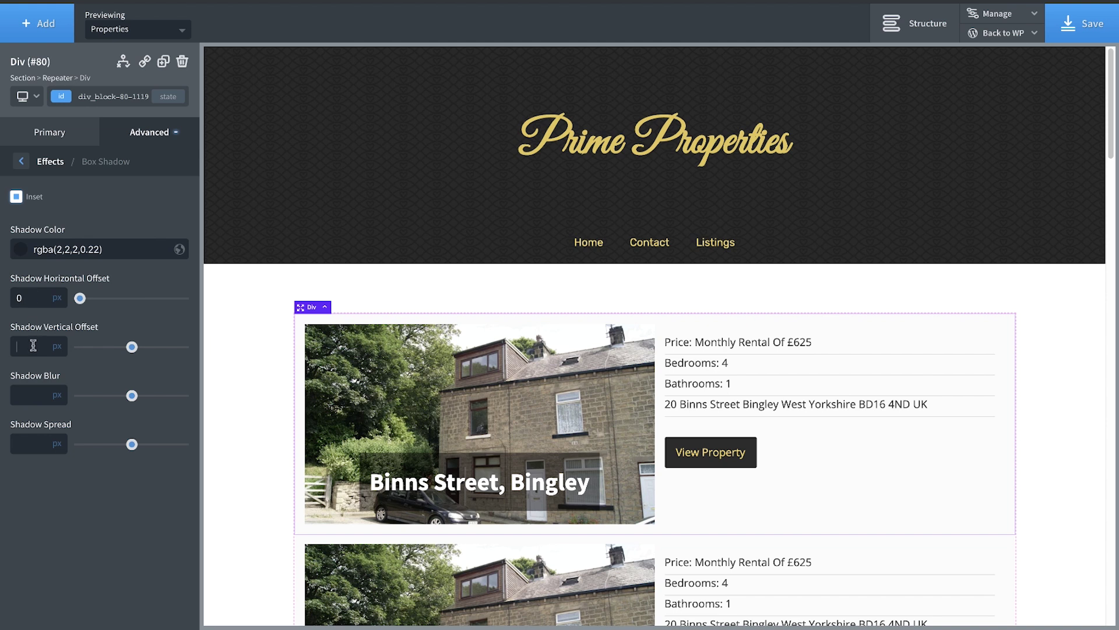
left_click(33, 345)
type("0")
left_click(35, 397)
type("25")
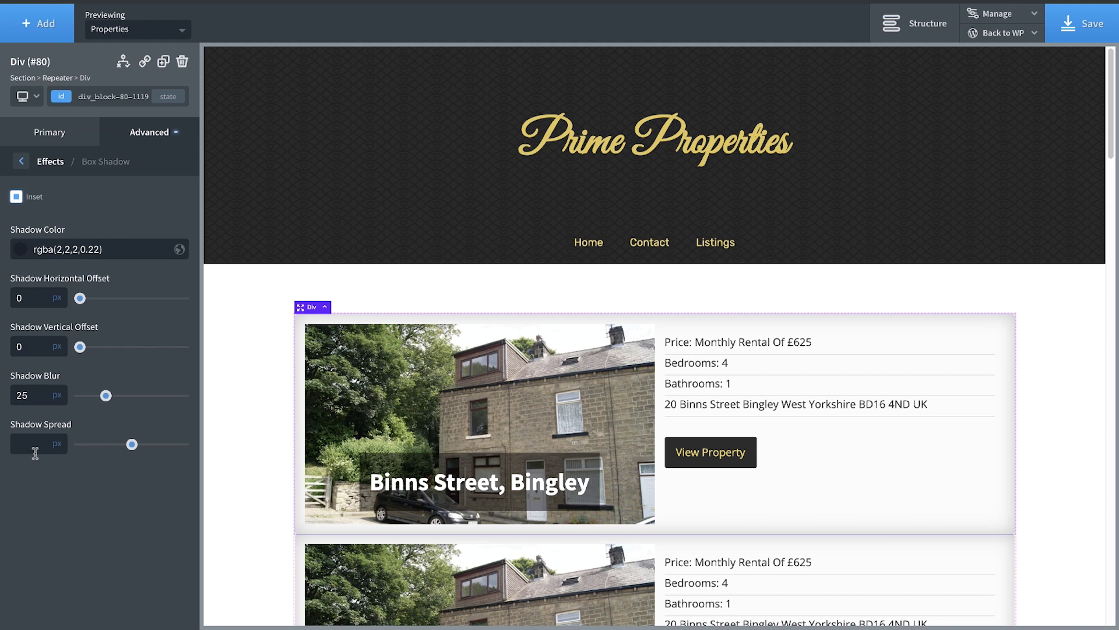
type("-10")
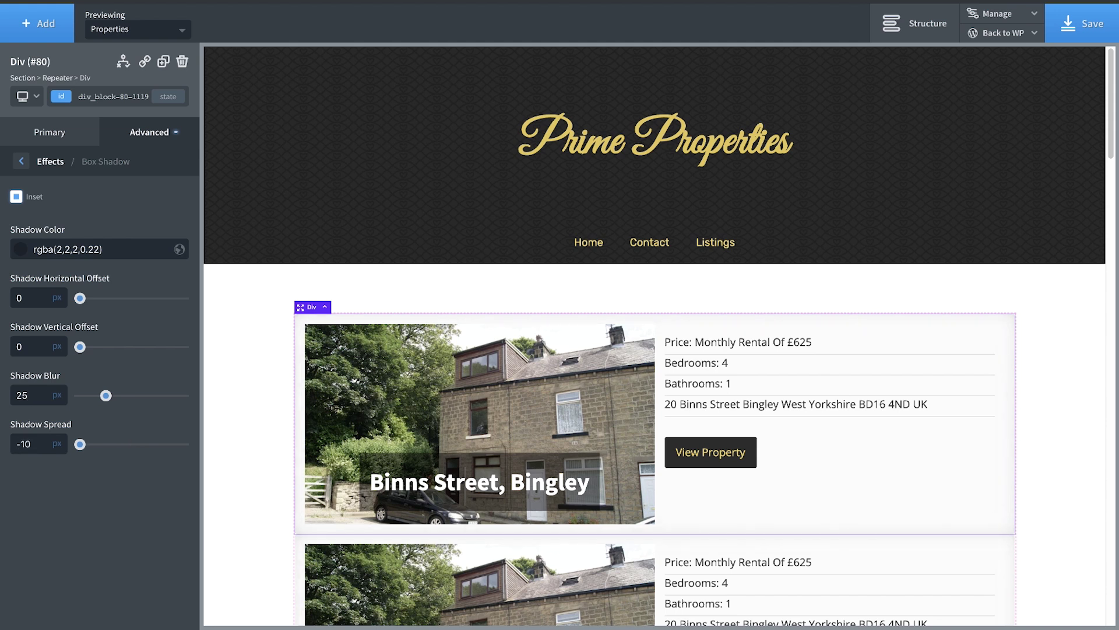
left_click(17, 199)
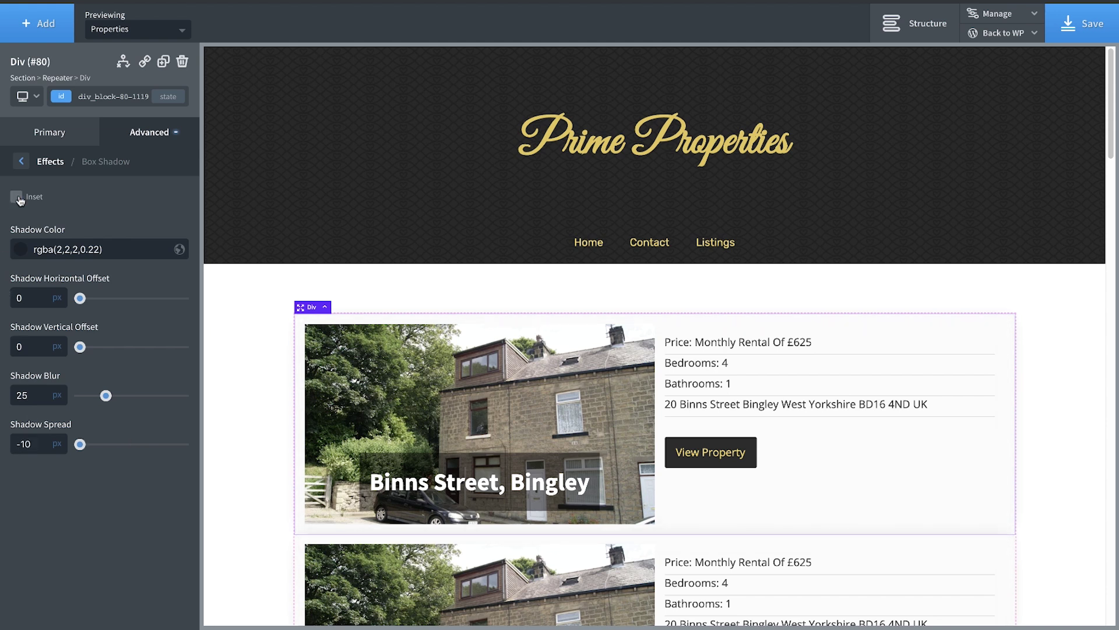
Set a 30px bottom margin on the card and save the template.
left_click(148, 145)
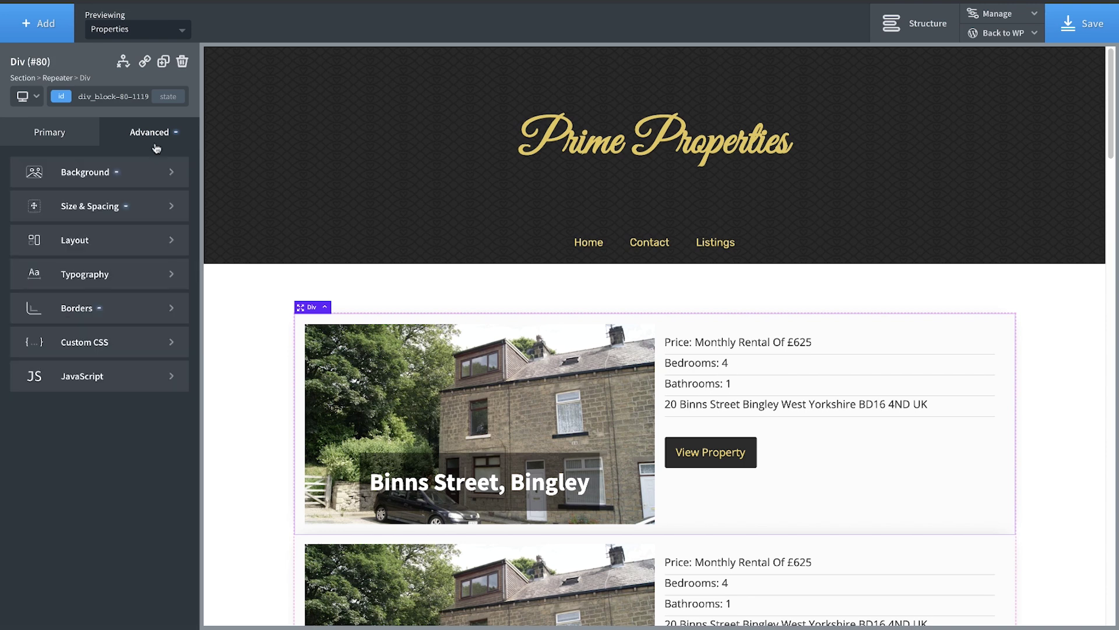
left_click(124, 210)
left_click(139, 252)
type("30")
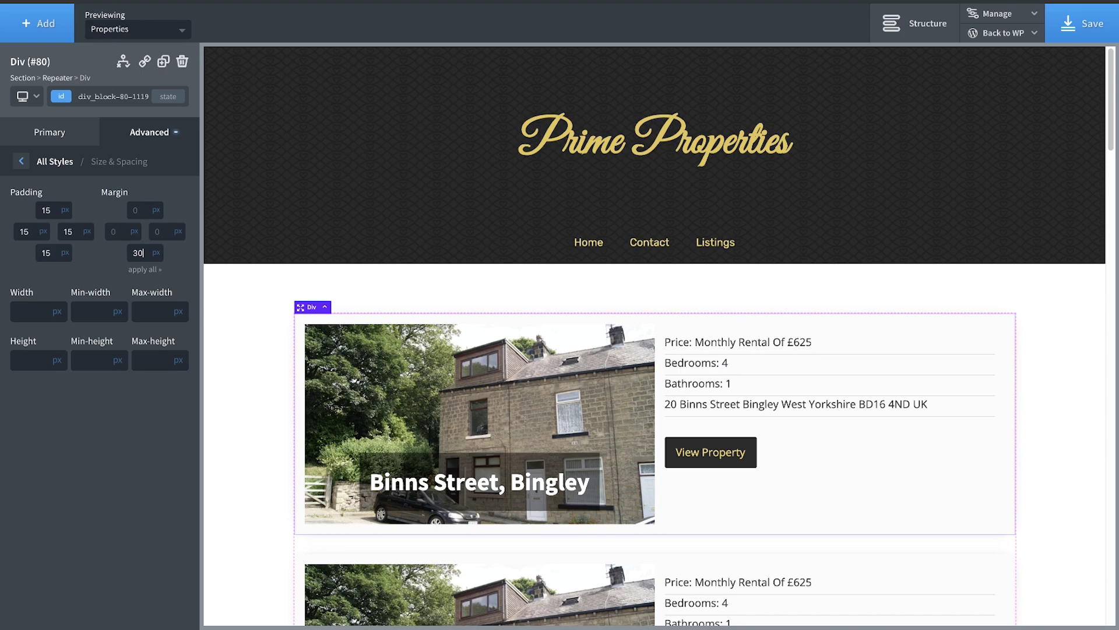
left_click(1098, 26)
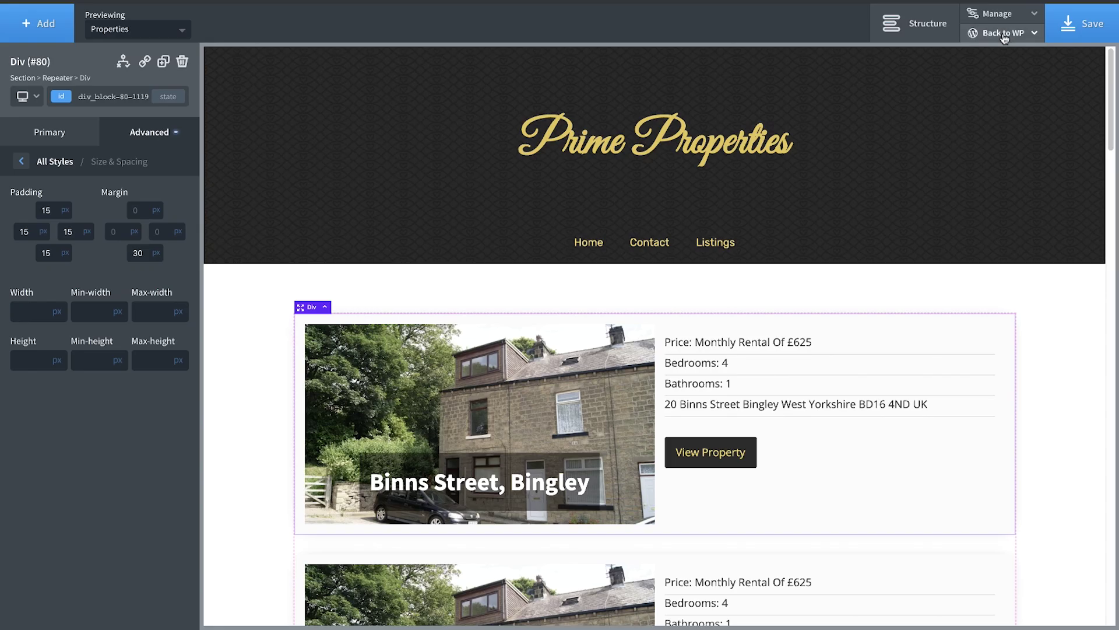
Open the site frontend from the Back to WP menu in a new tab.
mouse_move(1004, 37)
right_click(994, 77)
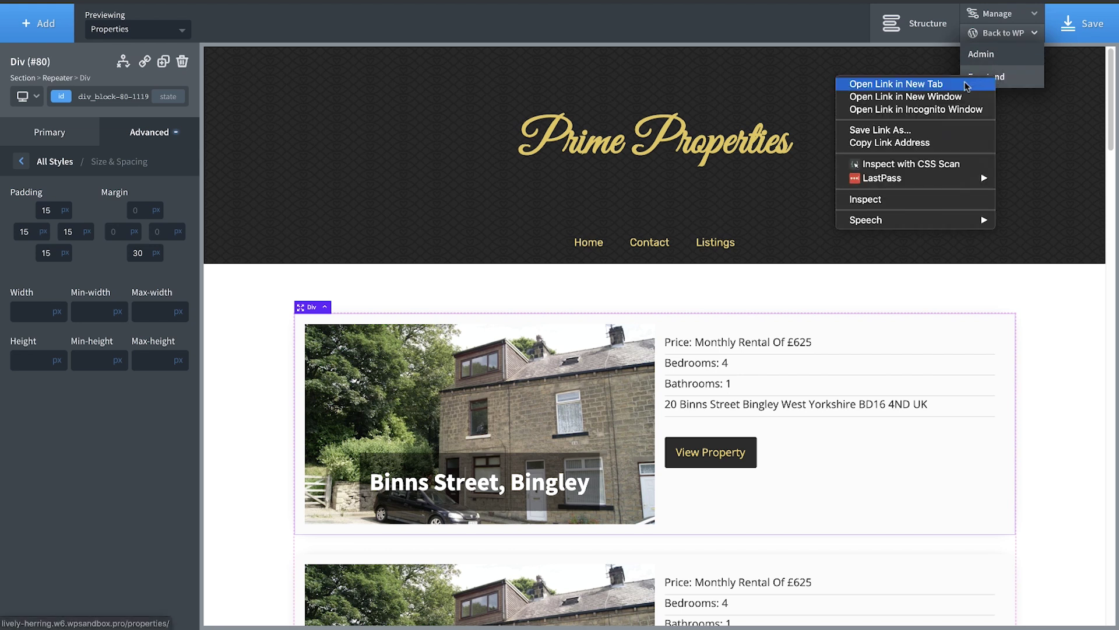
left_click(966, 86)
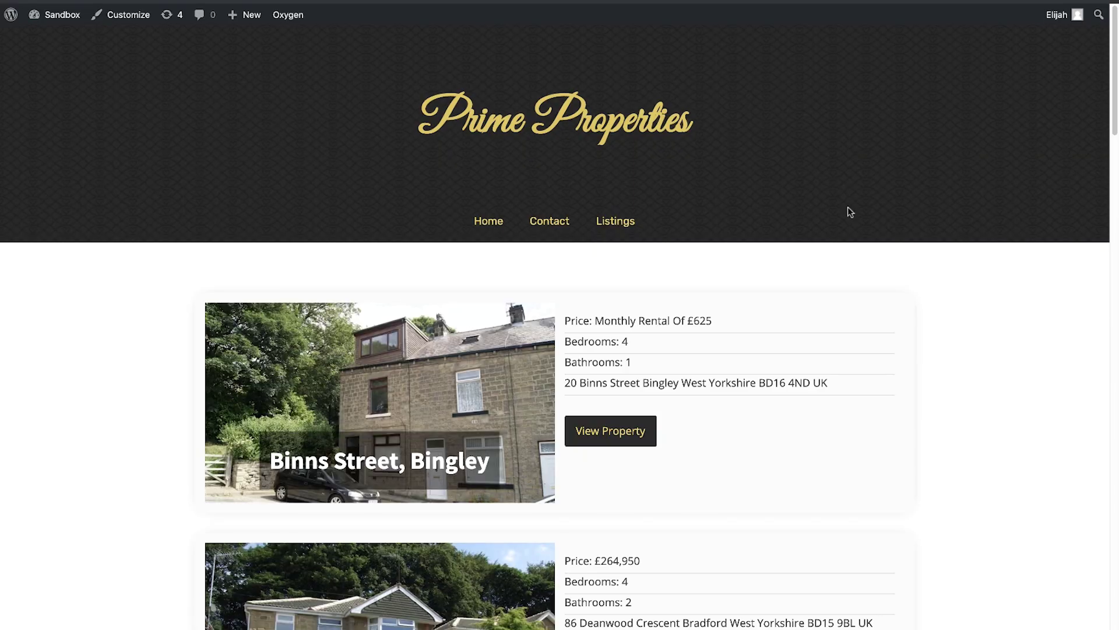
Scroll through the live property cards to check their details and View Property buttons.
scroll(848, 211, "down", 4)
scroll(848, 211, "down", 1)
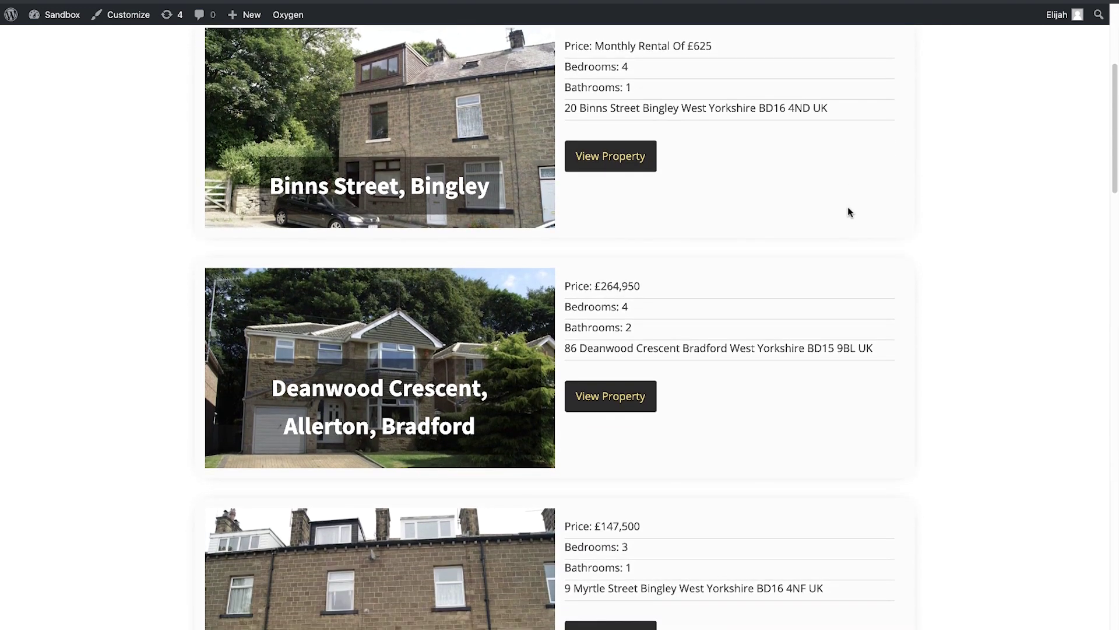
scroll(847, 211, "up", 1)
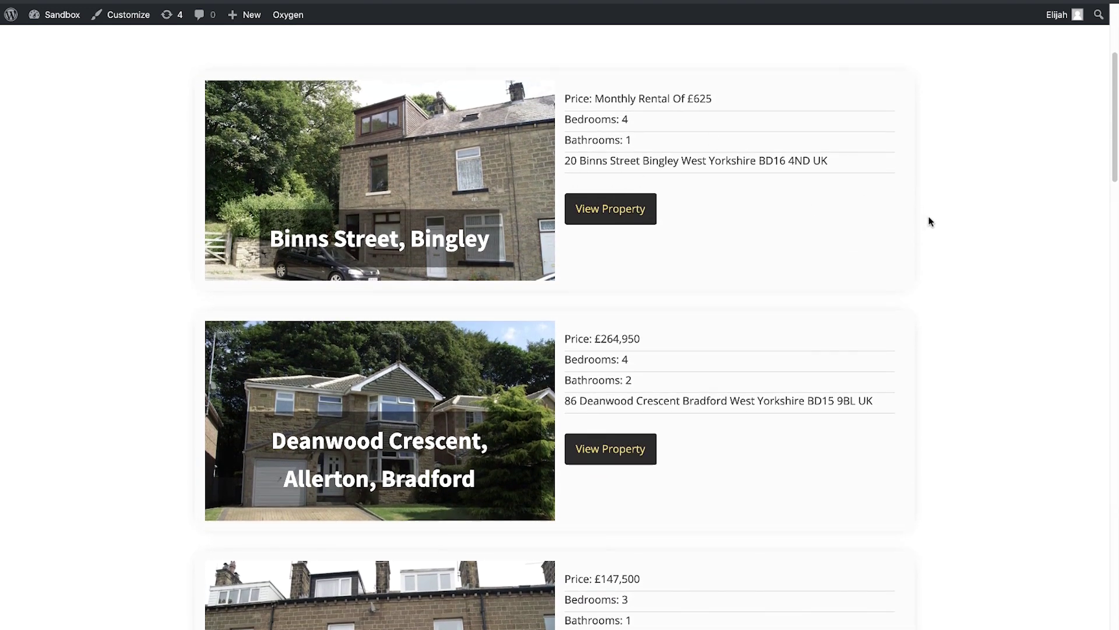
scroll(929, 219, "down", 5)
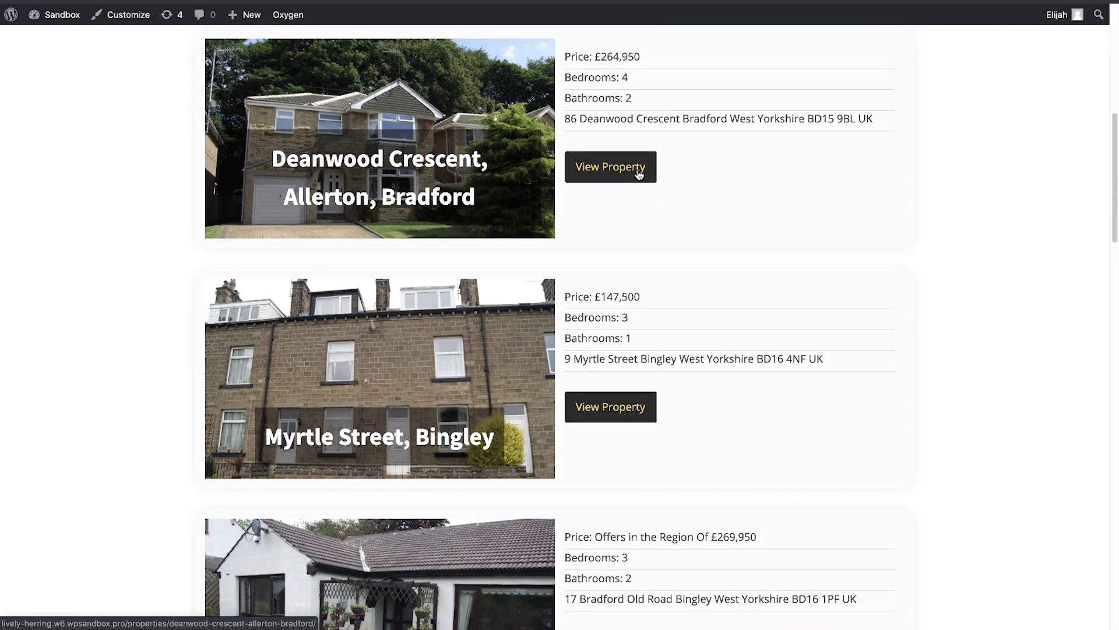